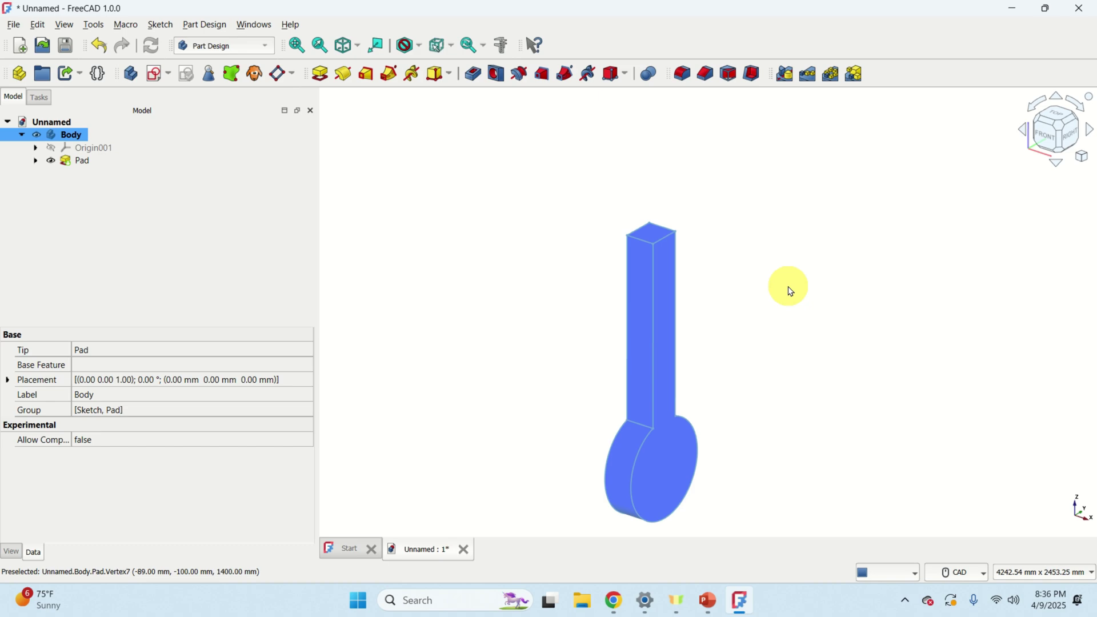
- Tilt the view and copy the Body with all its dependent objects
{"action": "middle_click_drag", "start_coordinate": [772, 309], "coordinate": [652, 238]}
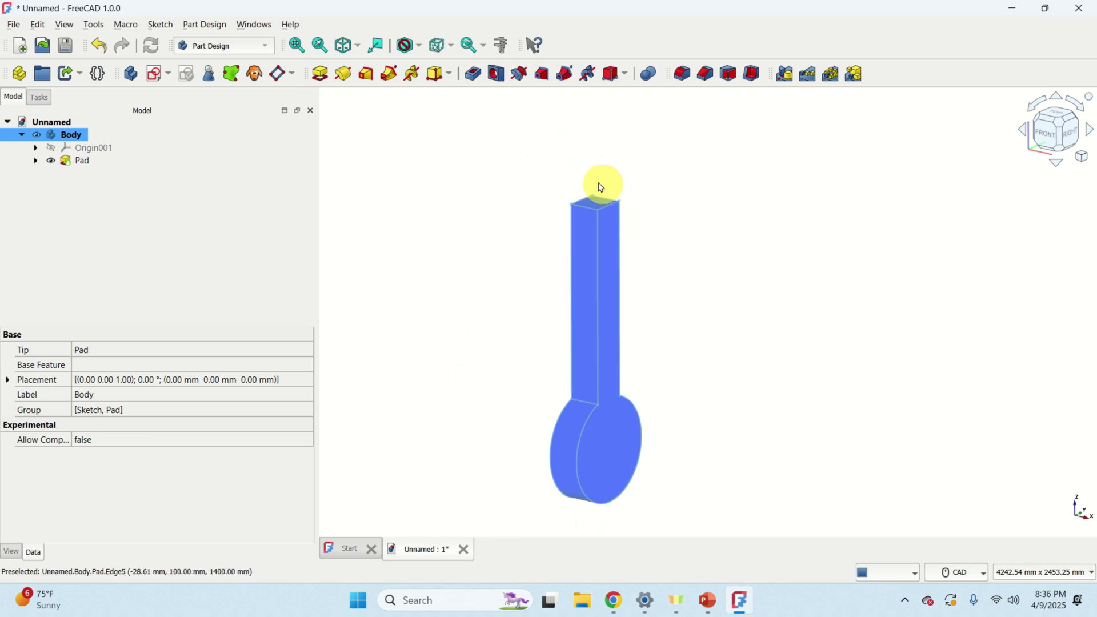
{"action": "middle_click_drag", "start_coordinate": [601, 145], "coordinate": [592, 221]}
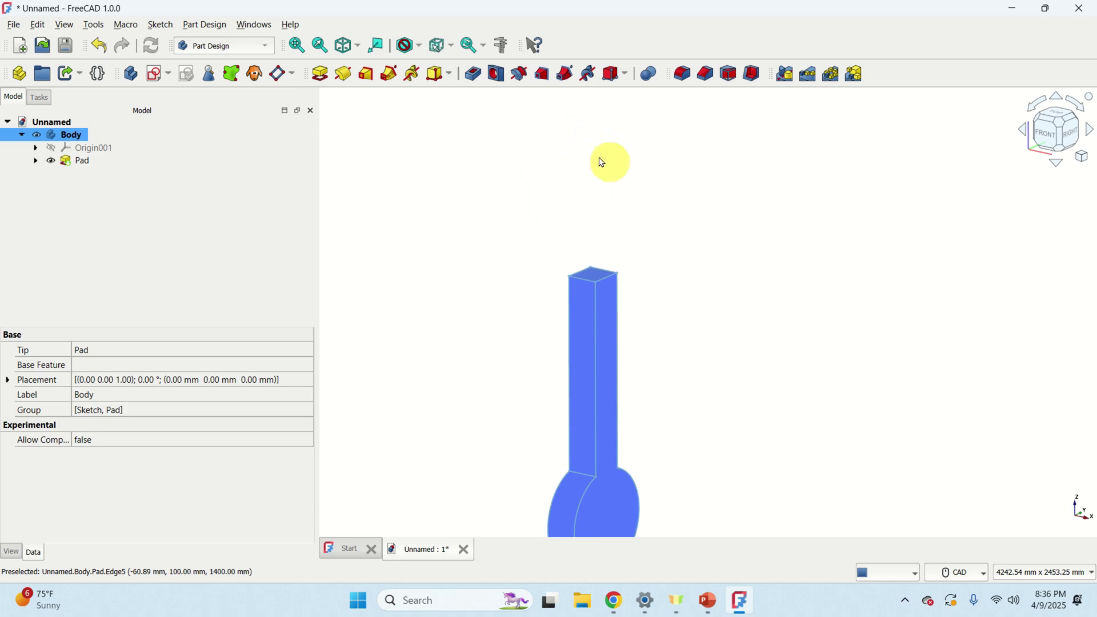
{"action": "scroll", "coordinate": [578, 235], "scroll_direction": "down", "scroll_amount": 1}
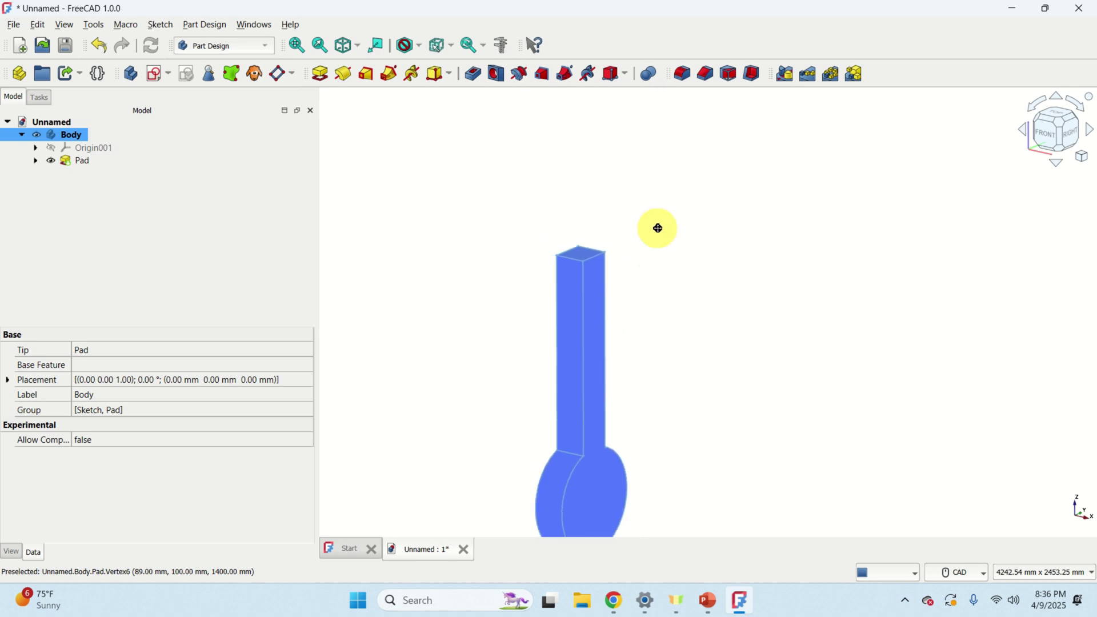
{"action": "scroll", "coordinate": [673, 226], "scroll_direction": "up", "scroll_amount": 1}
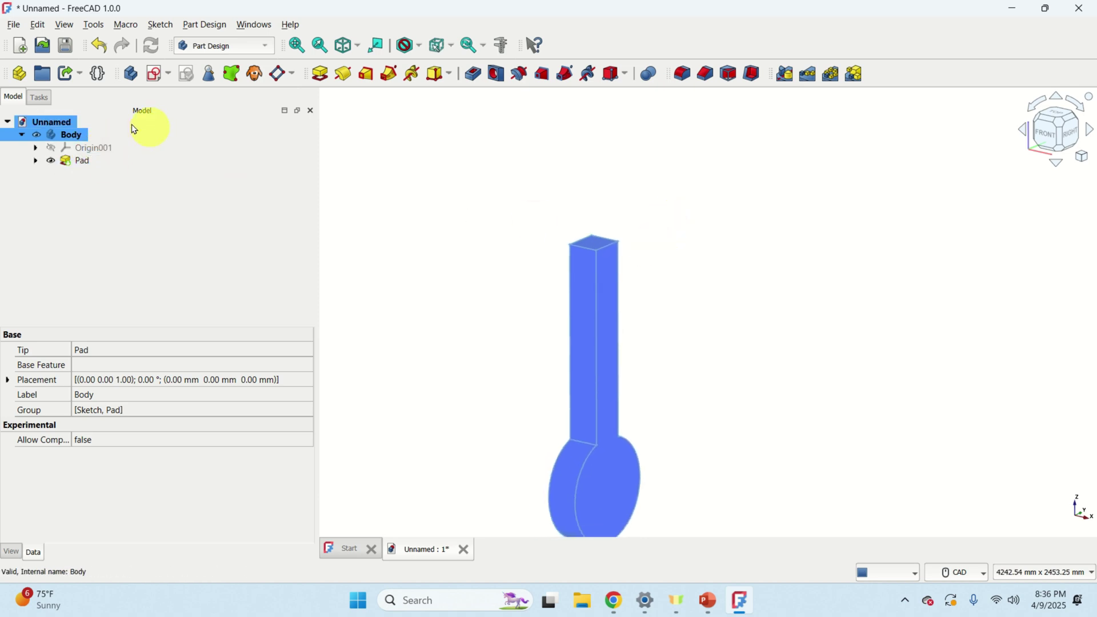
{"action": "left_click", "coordinate": [80, 140]}
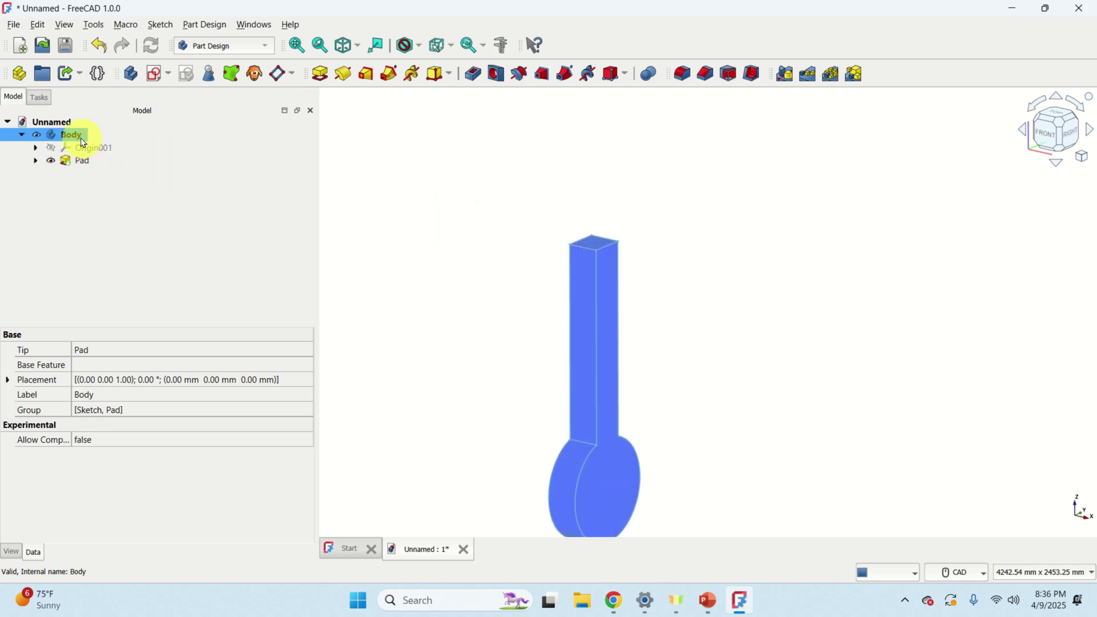
{"action": "left_click", "coordinate": [76, 137]}
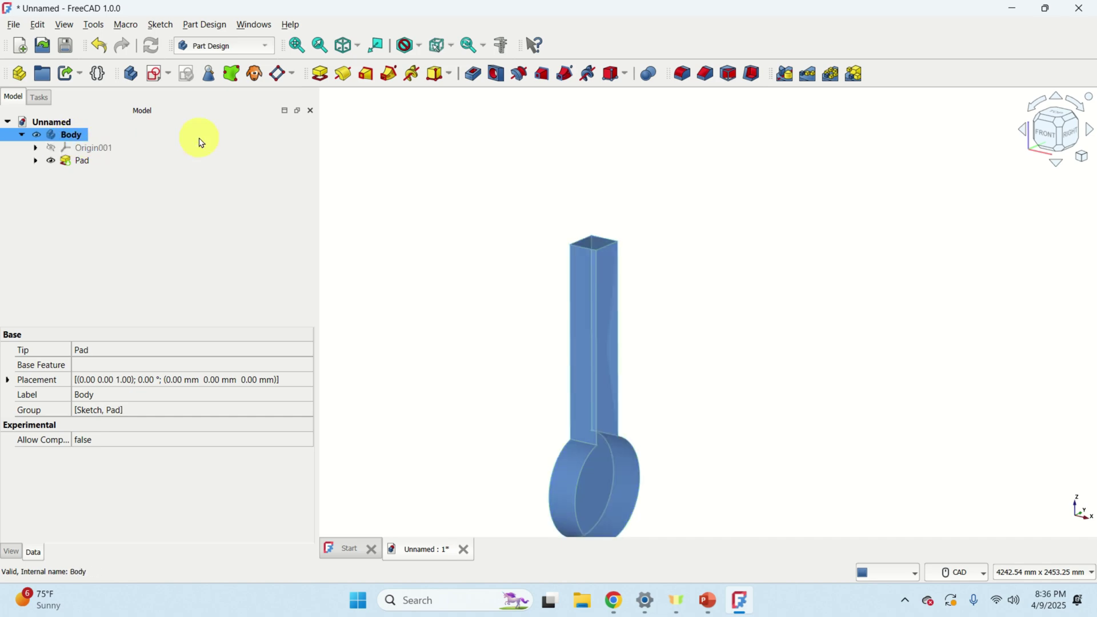
{"action": "key", "text": "ctrl+e"}
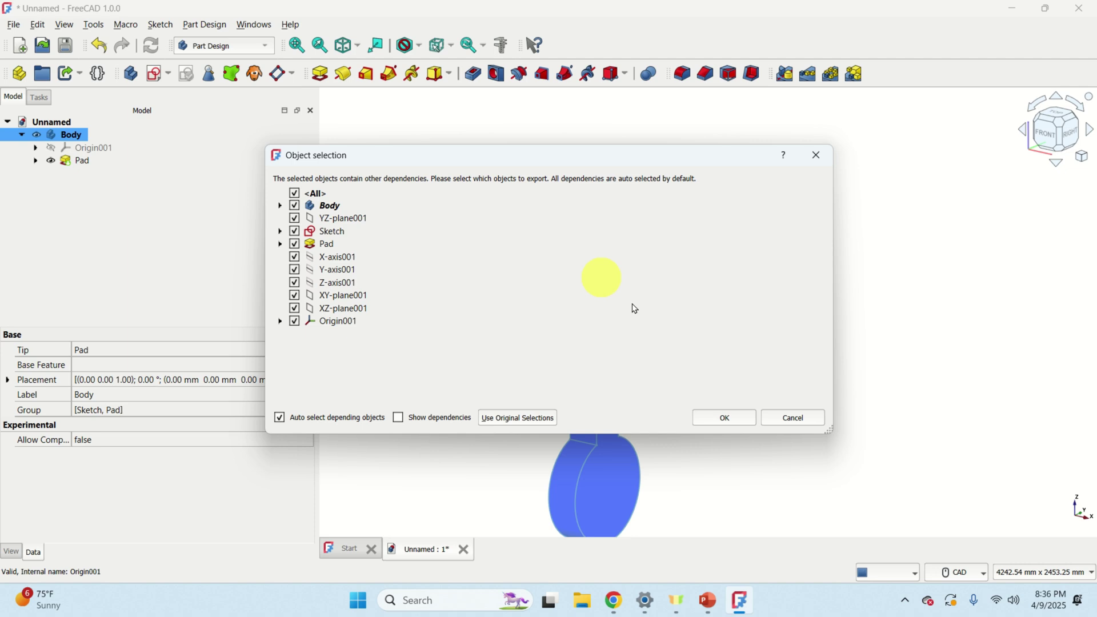
{"action": "left_click", "coordinate": [736, 420]}
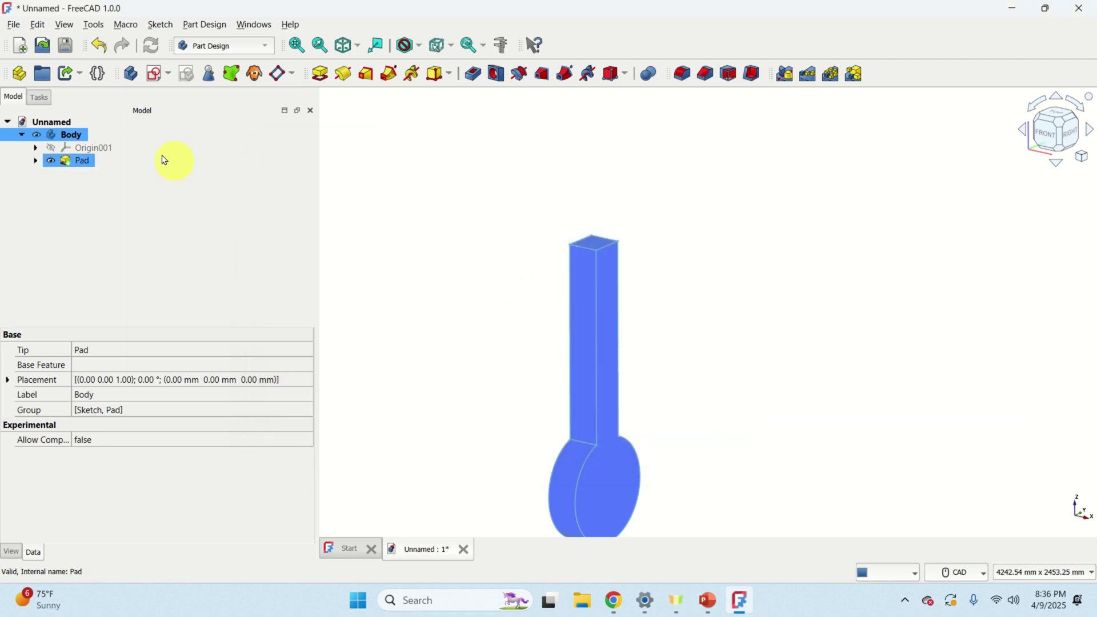
- Recopy the Body from its context menu and with Ctrl+C, including dependencies
{"action": "right_click", "coordinate": [69, 136]}
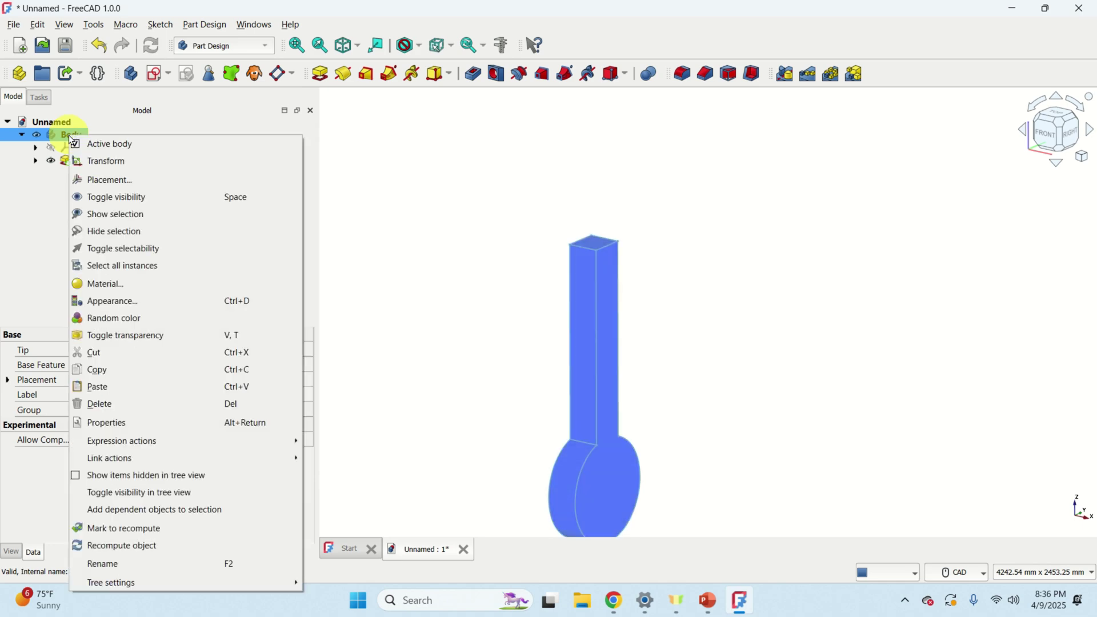
{"action": "left_click", "coordinate": [163, 378]}
{"action": "left_click", "coordinate": [69, 137]}
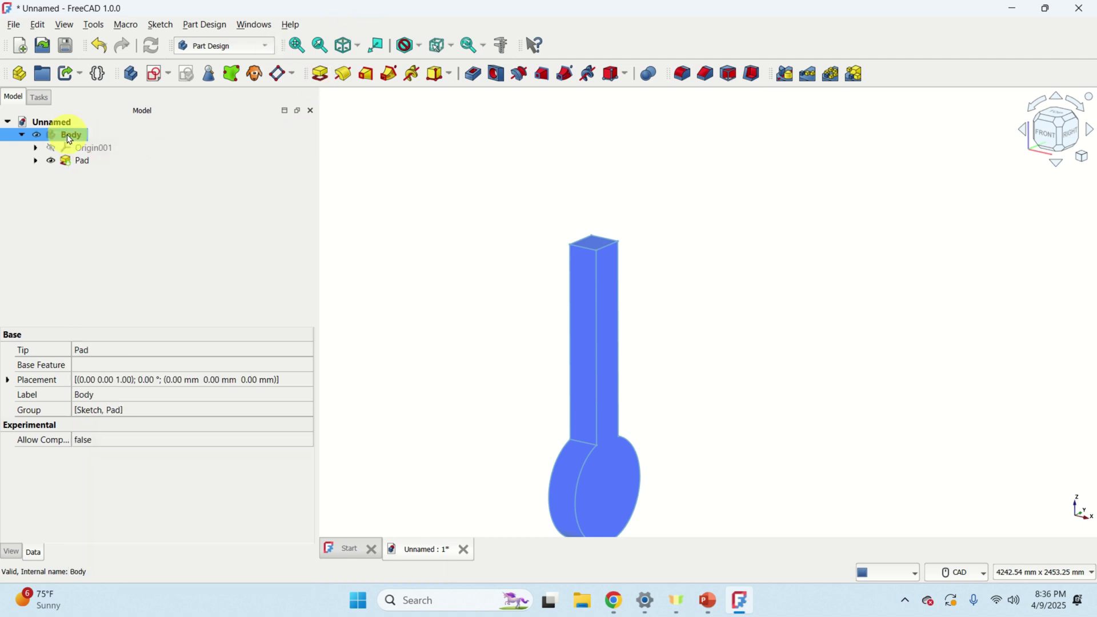
{"action": "key", "text": "ctrl+c"}
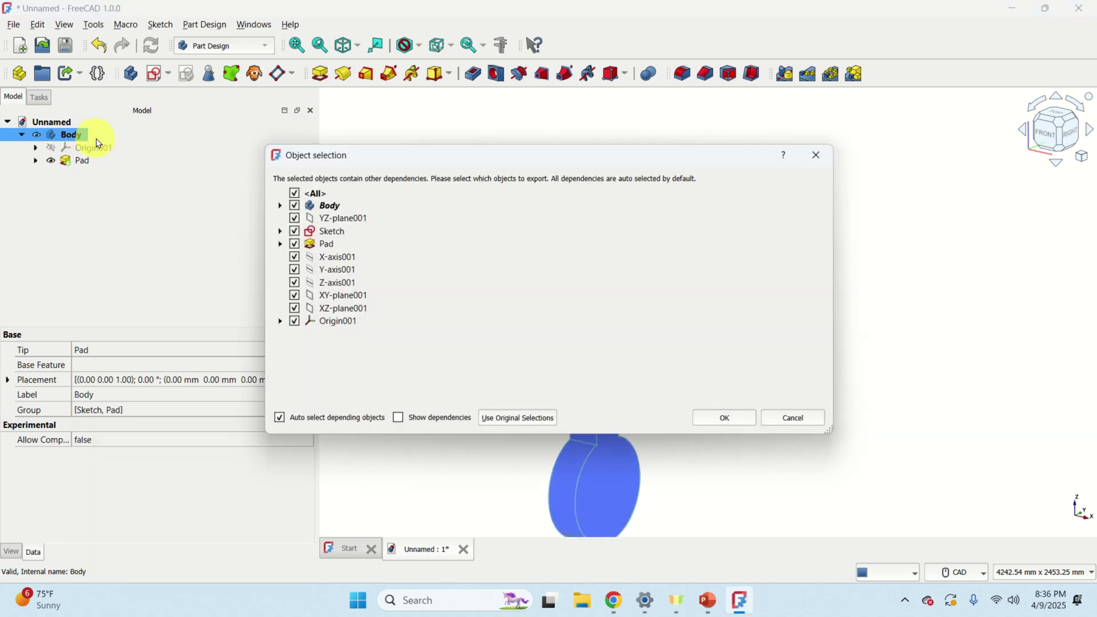
{"action": "left_click", "coordinate": [739, 416]}
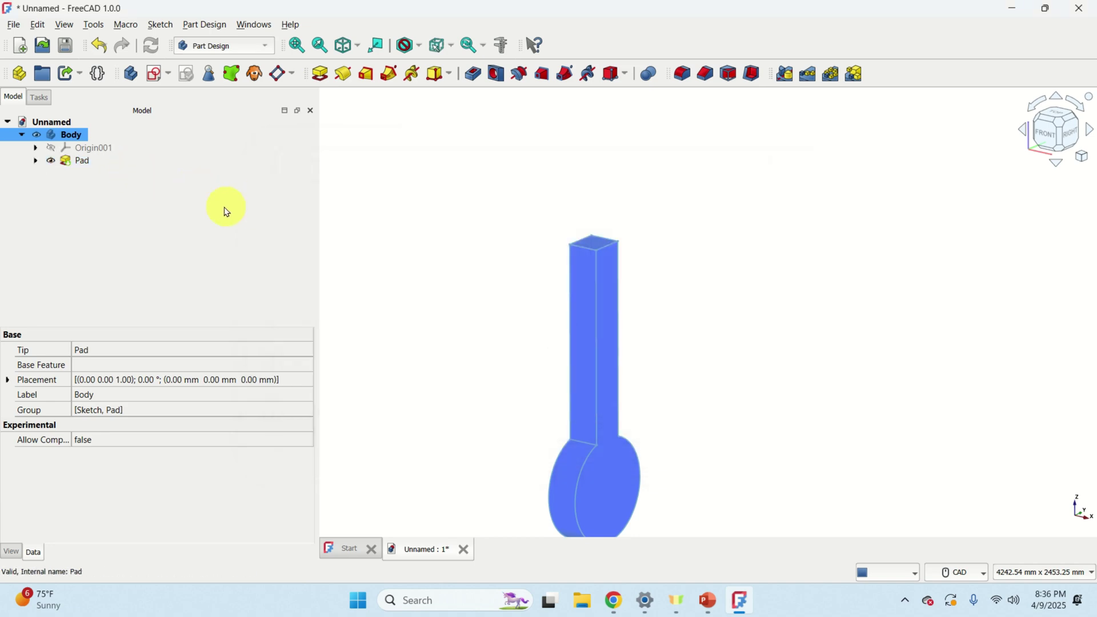
{"action": "left_click", "coordinate": [74, 137]}
{"action": "left_click", "coordinate": [77, 132]}
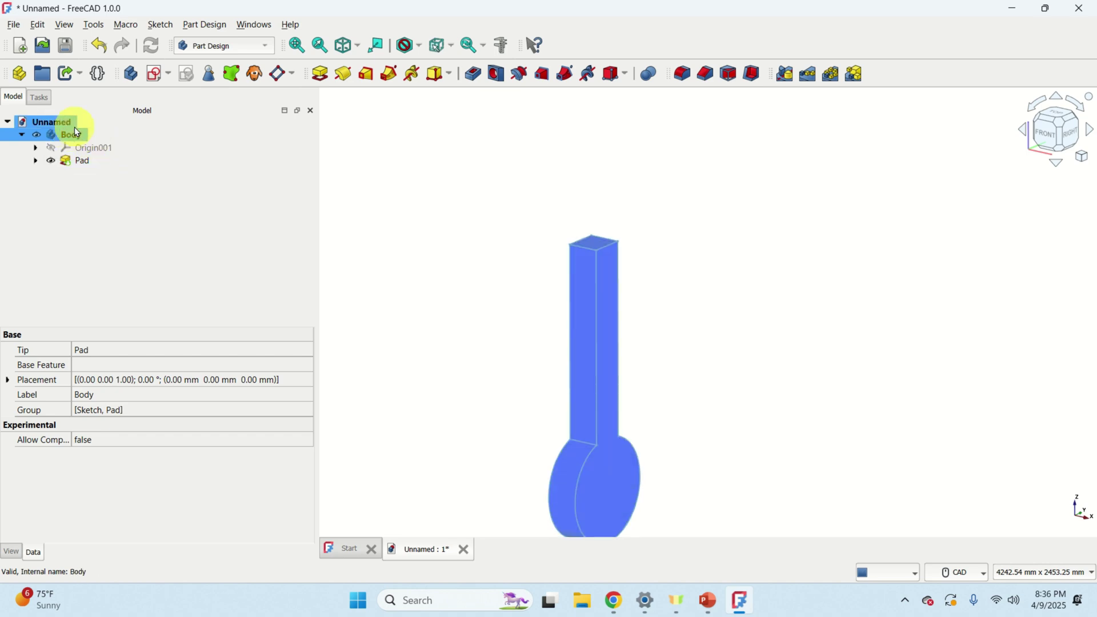
{"action": "key", "text": "ctrl+c"}
- Paste the copy as Body001 with Pad001 and select Body001 in the tree
{"action": "key", "text": "ctrl+v"}
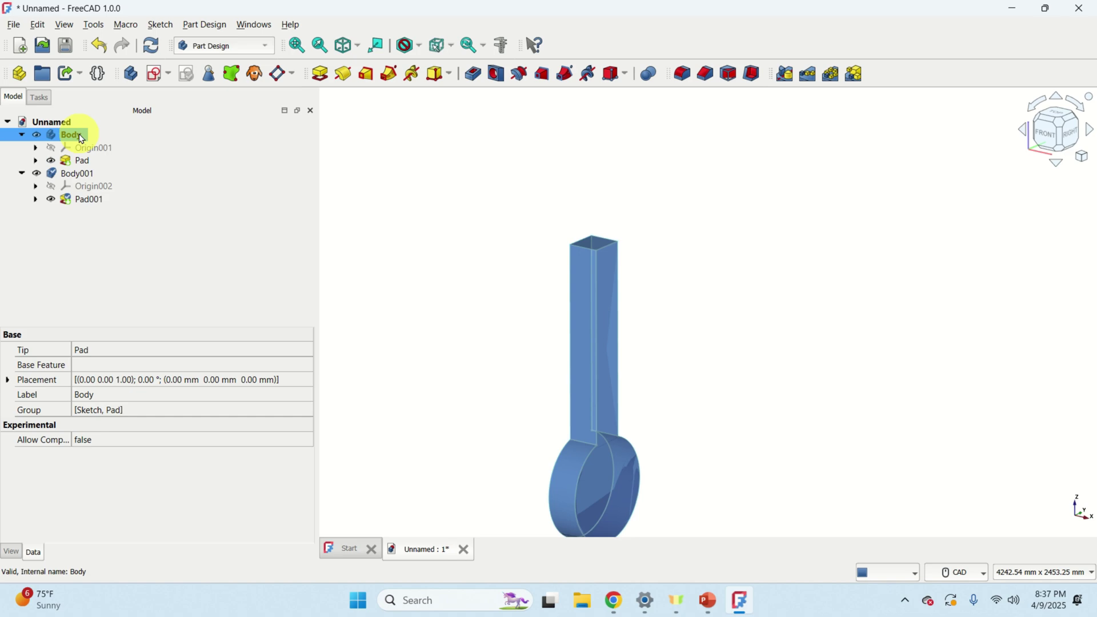
{"action": "right_click", "coordinate": [75, 135]}
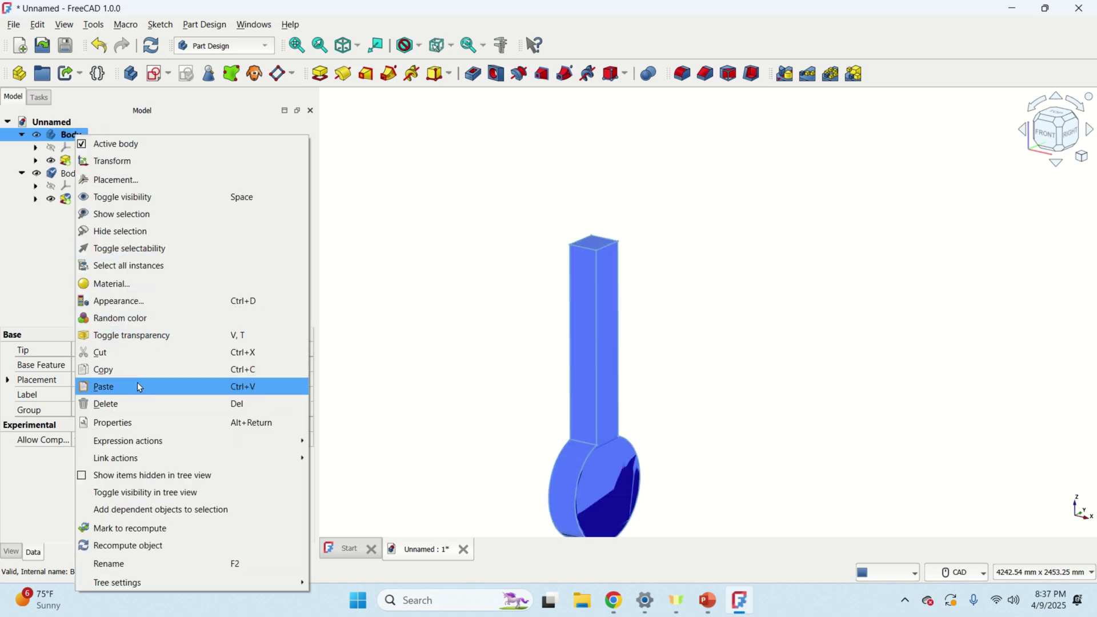
{"action": "left_click", "coordinate": [7, 306]}
{"action": "left_click", "coordinate": [80, 173]}
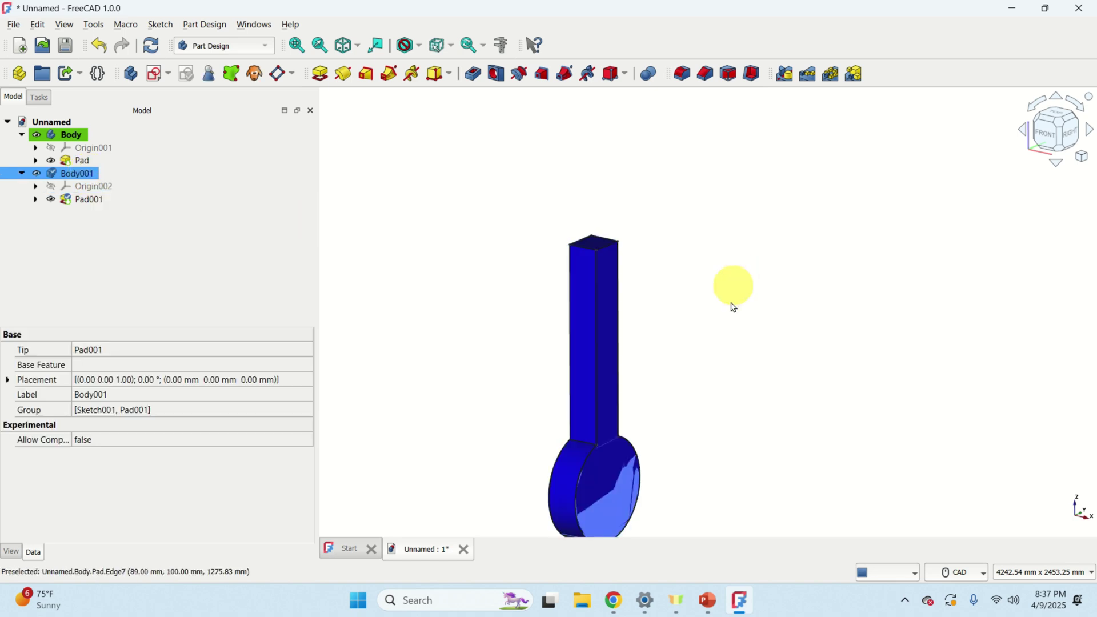
{"action": "middle_click_drag", "start_coordinate": [665, 371], "coordinate": [625, 297]}
{"action": "scroll", "coordinate": [625, 297], "scroll_direction": "up", "scroll_amount": 1}
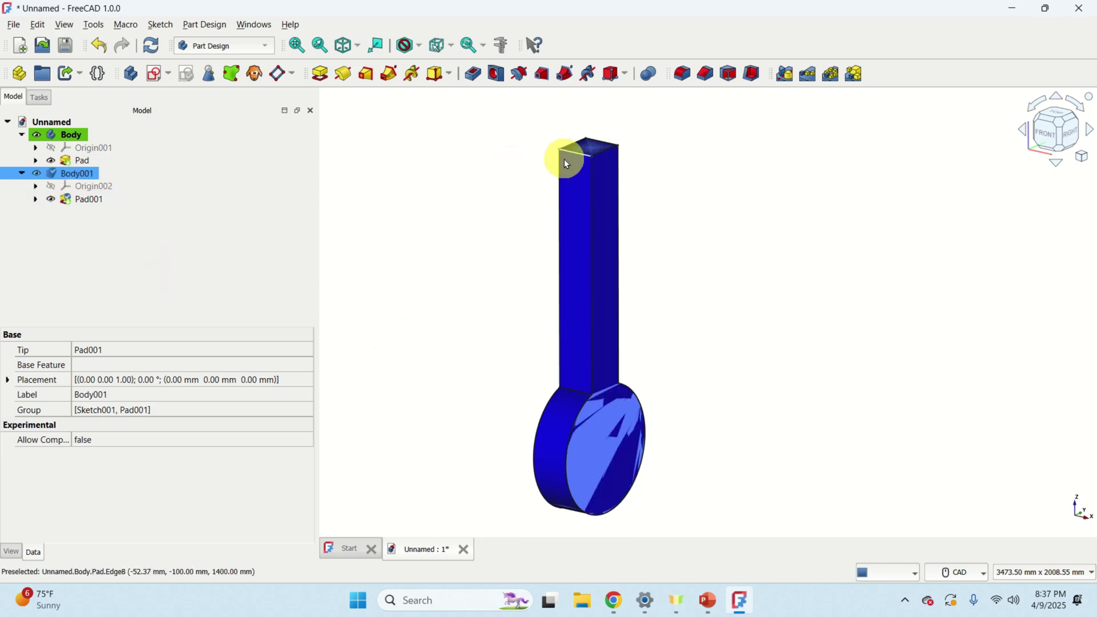
{"action": "middle_click_drag", "start_coordinate": [568, 162], "coordinate": [492, 263]}
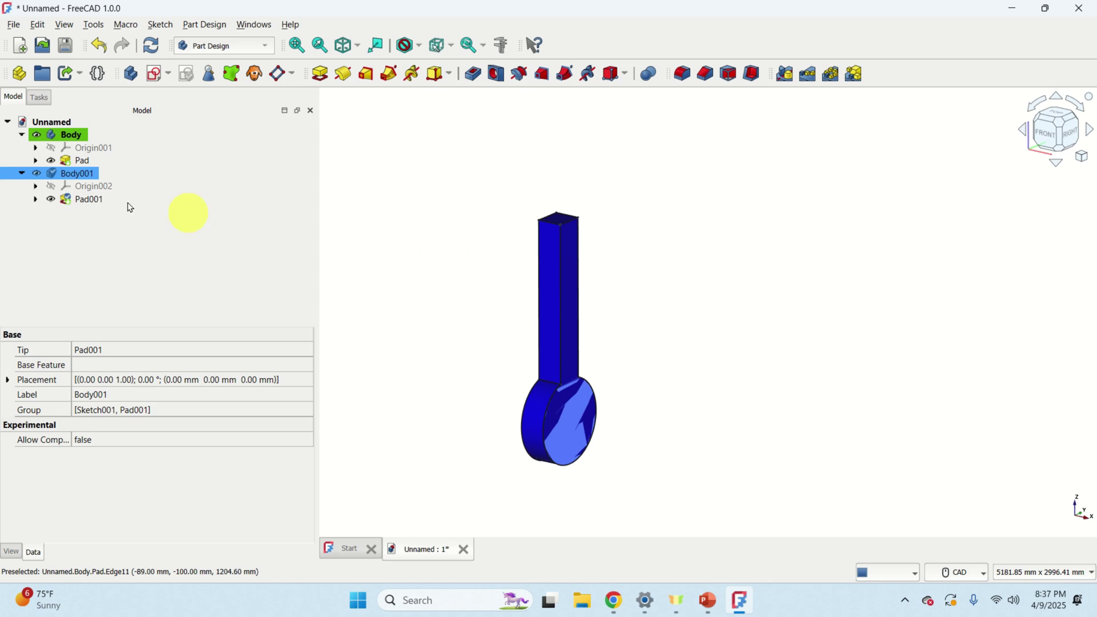
{"action": "left_click", "coordinate": [81, 173]}
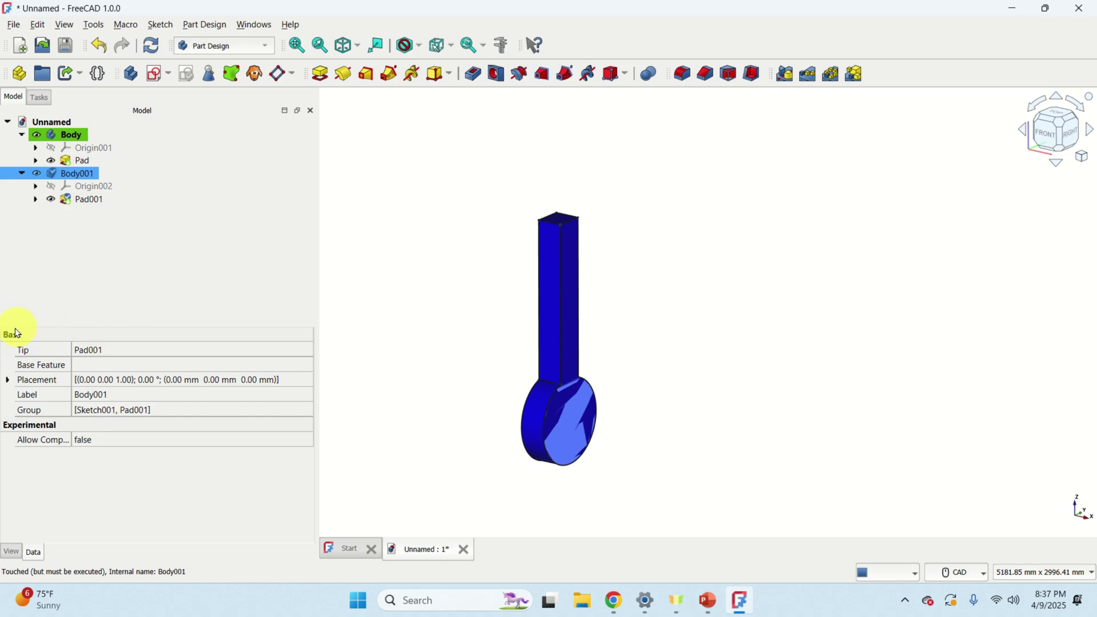
- Expand Body001's Placement property and open its editor showing zero translation and rotation
{"action": "left_click", "coordinate": [6, 382]}
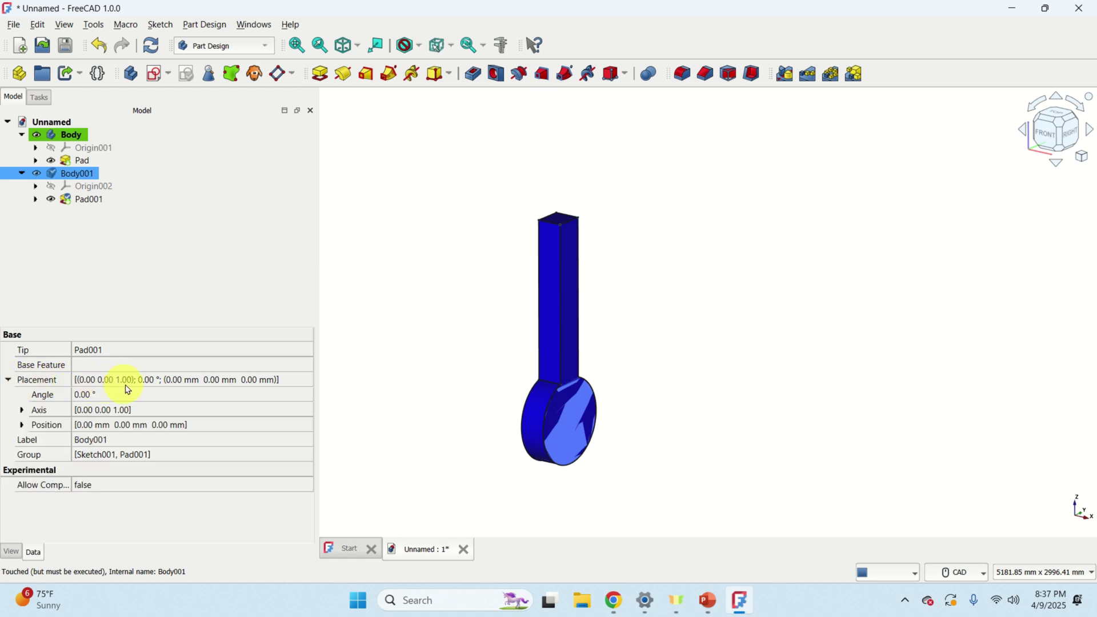
{"action": "left_click", "coordinate": [160, 380]}
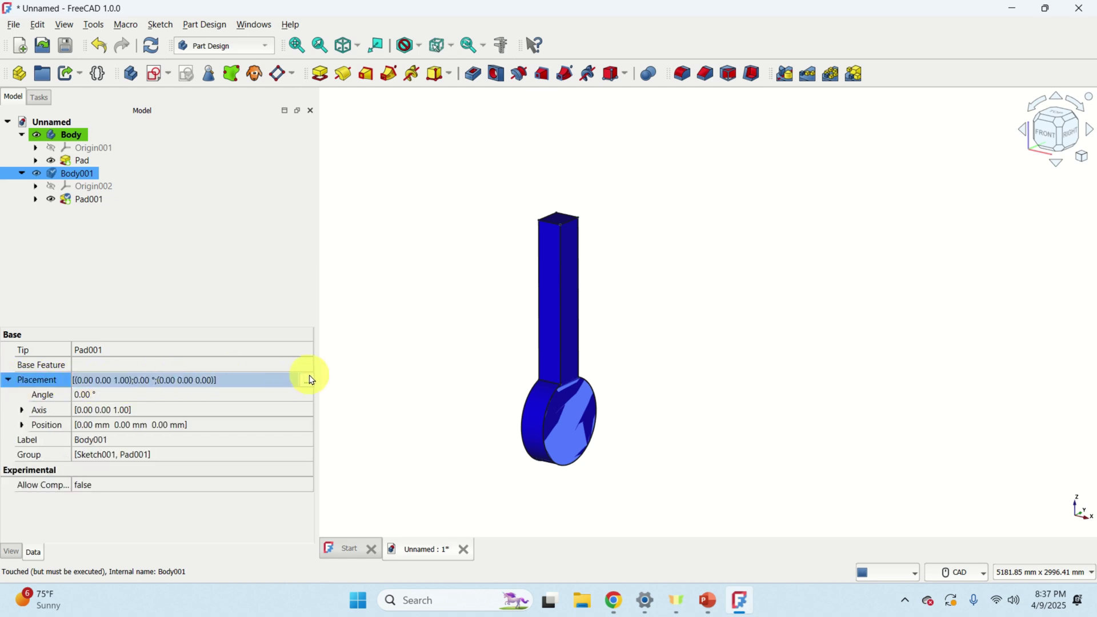
{"action": "left_click", "coordinate": [308, 381]}
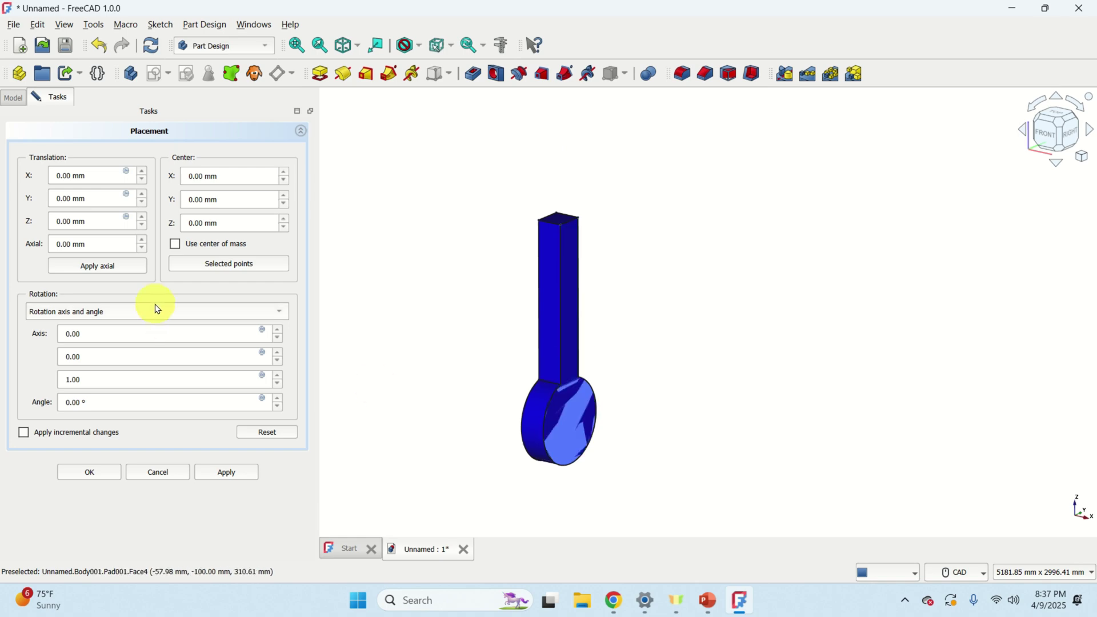
- Raise Body001's Z translation to about 1500 mm with the spin box and typing
{"action": "left_click", "coordinate": [143, 220]}
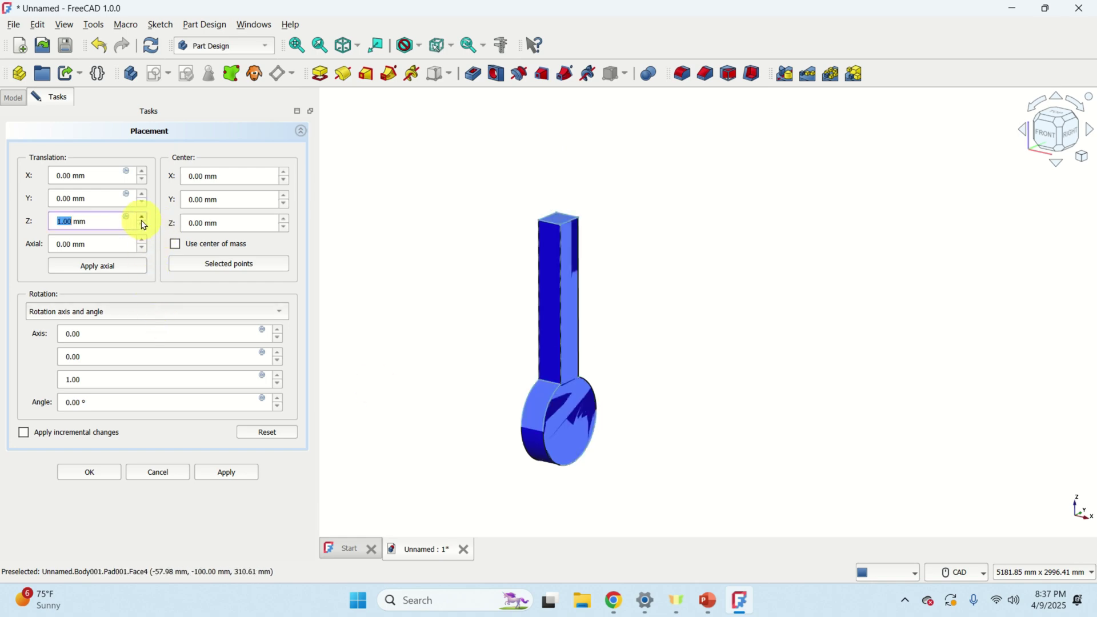
{"action": "left_click_drag", "start_coordinate": [144, 225], "coordinate": [167, 213]}
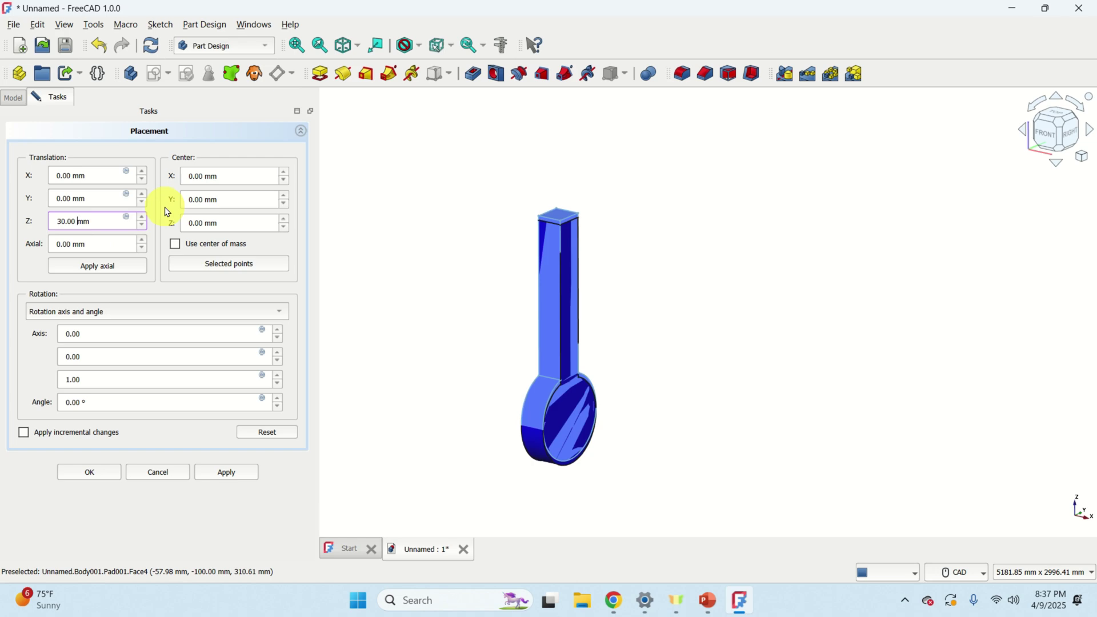
{"action": "key", "text": "BackSpace"}
{"action": "key", "text": "BackSpace"}
{"action": "key", "text": "BackSpace"}
{"action": "key", "text": "BackSpace"}
{"action": "type", "text": "1"}
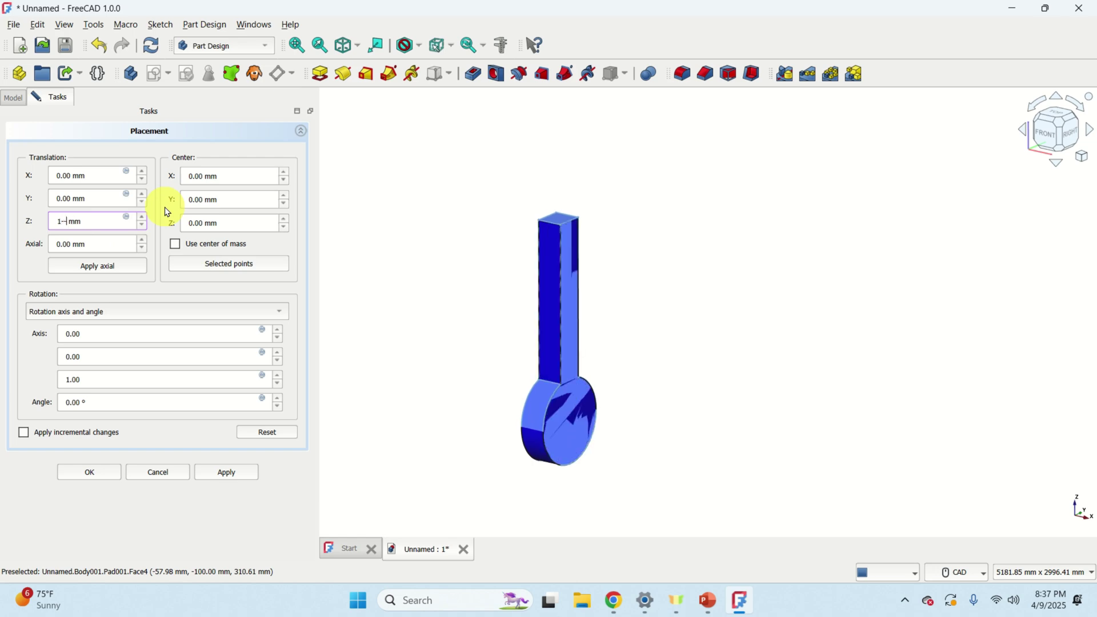
{"action": "type", "text": "000"}
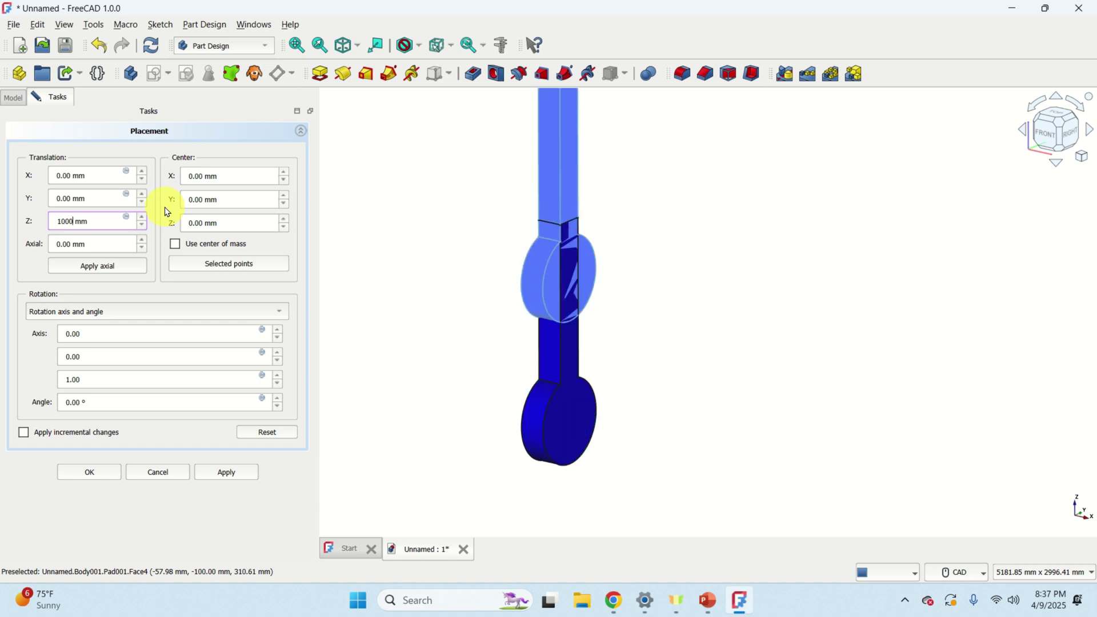
{"action": "key", "text": "BackSpace"}
{"action": "key", "text": "BackSpace"}
{"action": "key", "text": "BackSpace"}
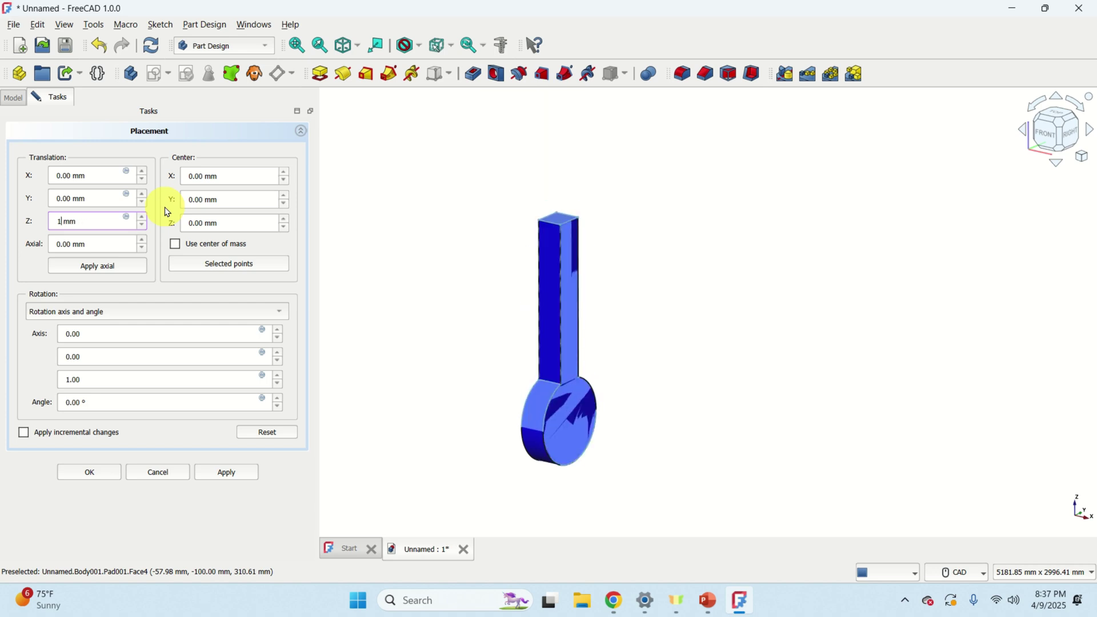
{"action": "type", "text": "50"}
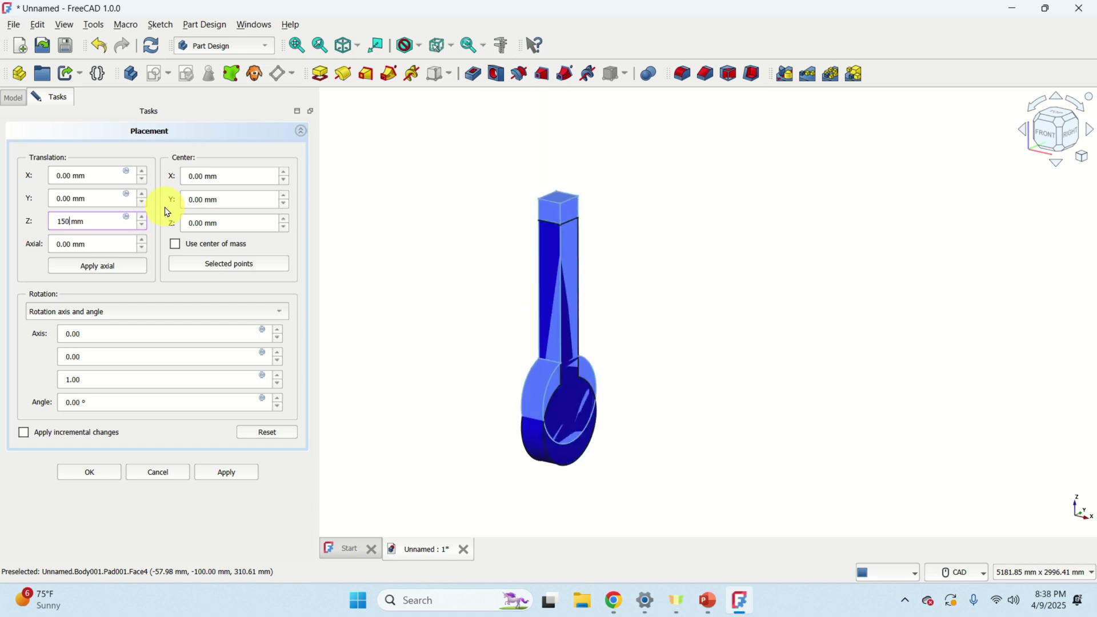
{"action": "type", "text": "0"}
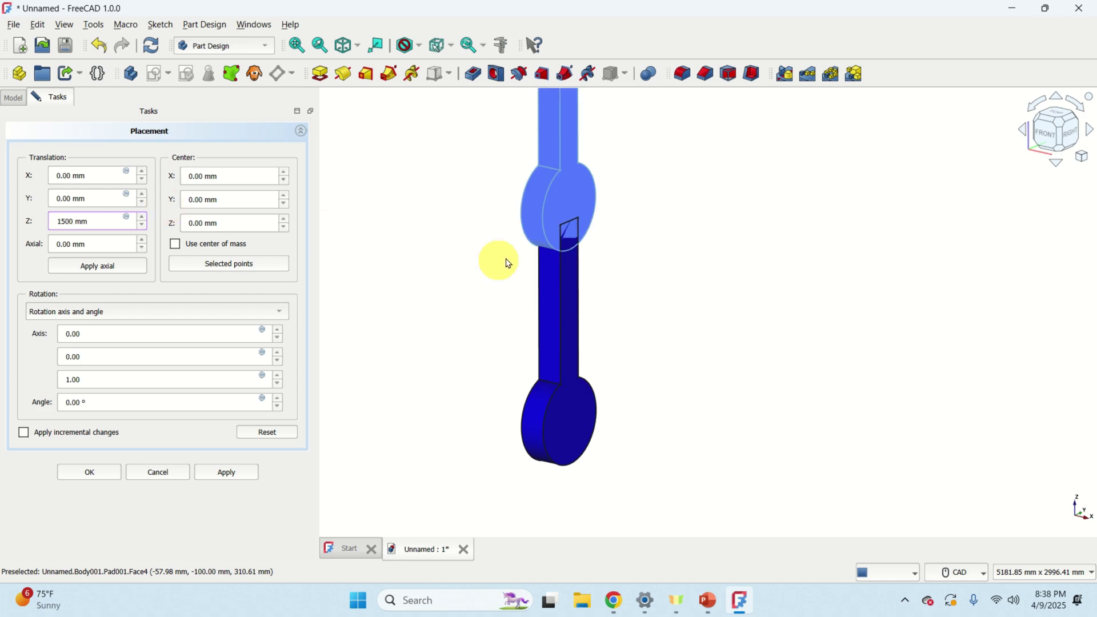
- Correct the Z translation digit by digit to 1710 mm and view the raised copy
{"action": "left_click", "coordinate": [143, 218]}
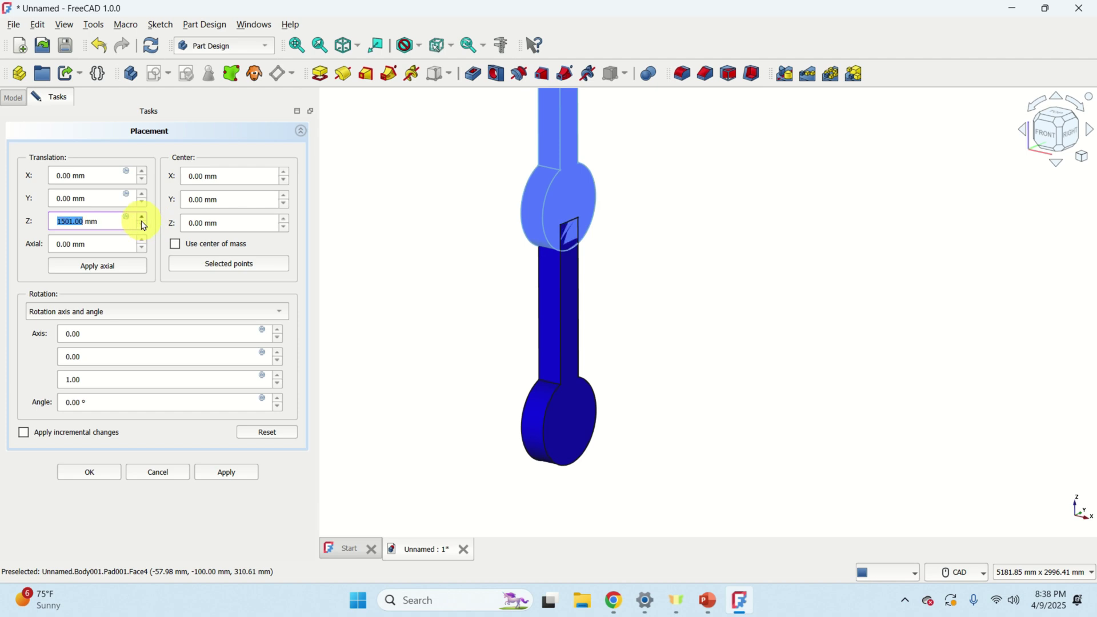
{"action": "left_click", "coordinate": [69, 221]}
{"action": "key", "text": "BackSpace"}
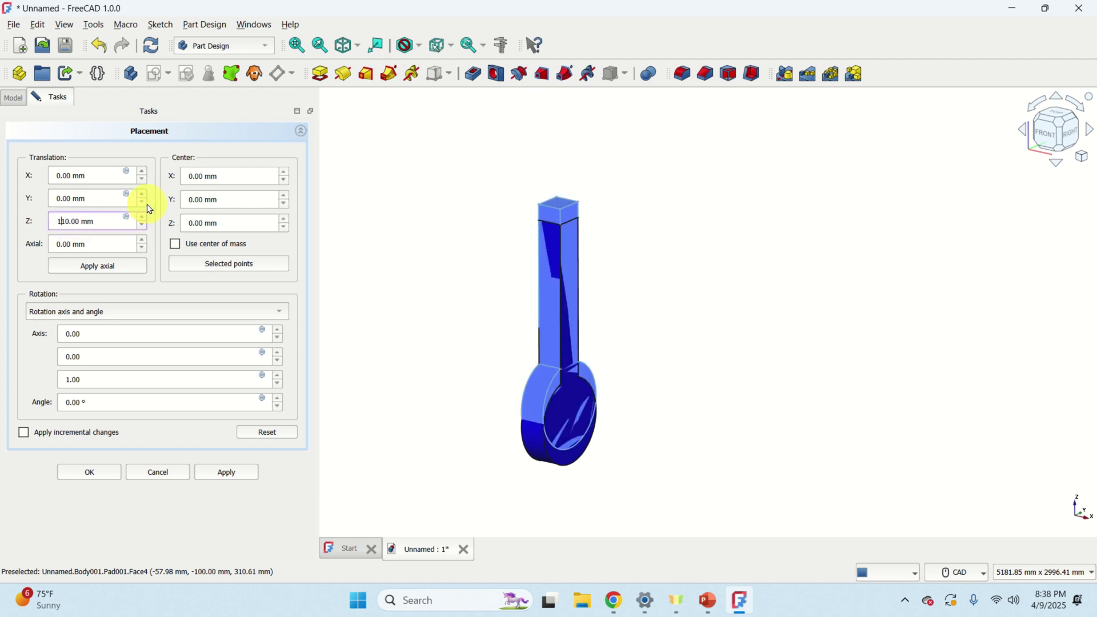
{"action": "type", "text": "6"}
{"action": "key", "text": "BackSpace"}
{"action": "type", "text": "7"}
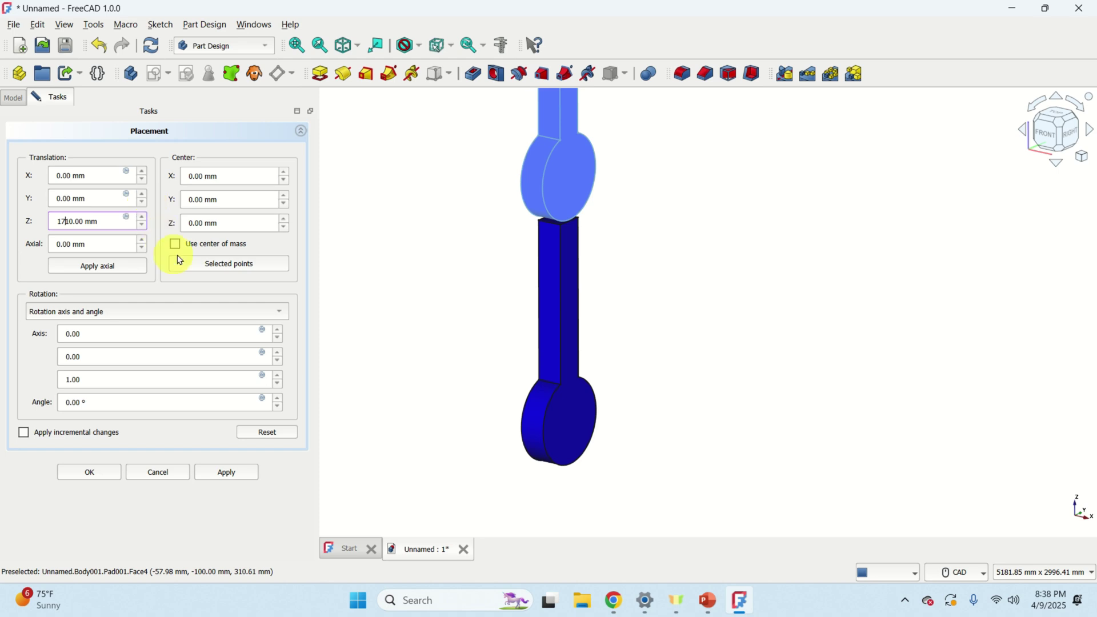
{"action": "scroll", "coordinate": [706, 234], "scroll_direction": "down", "scroll_amount": 2}
{"action": "middle_click_drag", "start_coordinate": [703, 231], "coordinate": [603, 278]}
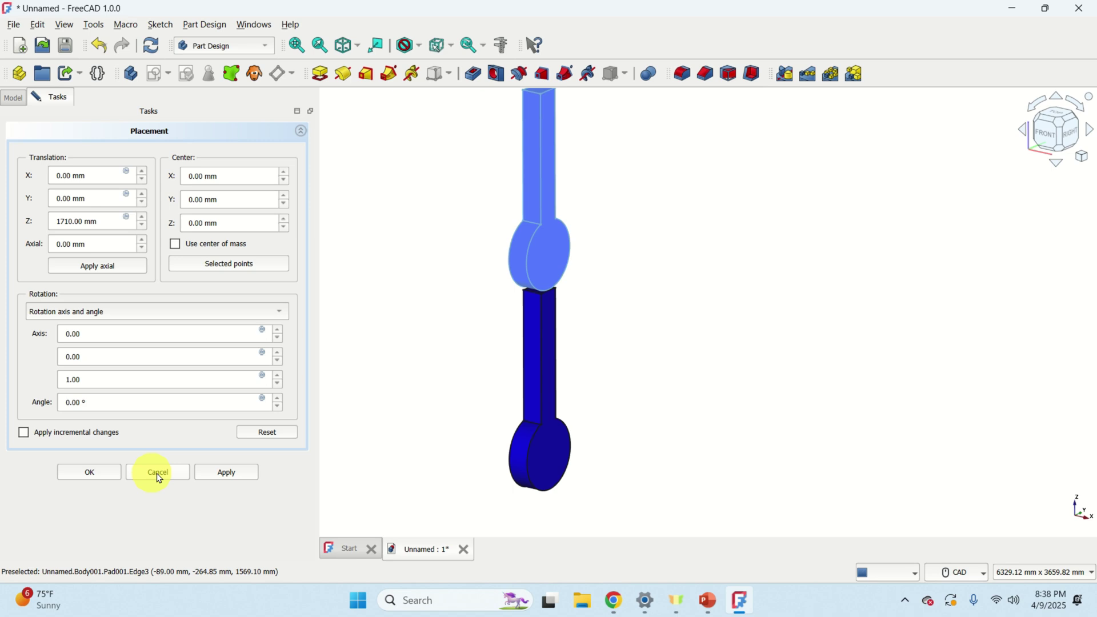
- Accept the placement and give Body001 a yellow (#ffff00) diffuse colour through Appearance
{"action": "left_click", "coordinate": [99, 478]}
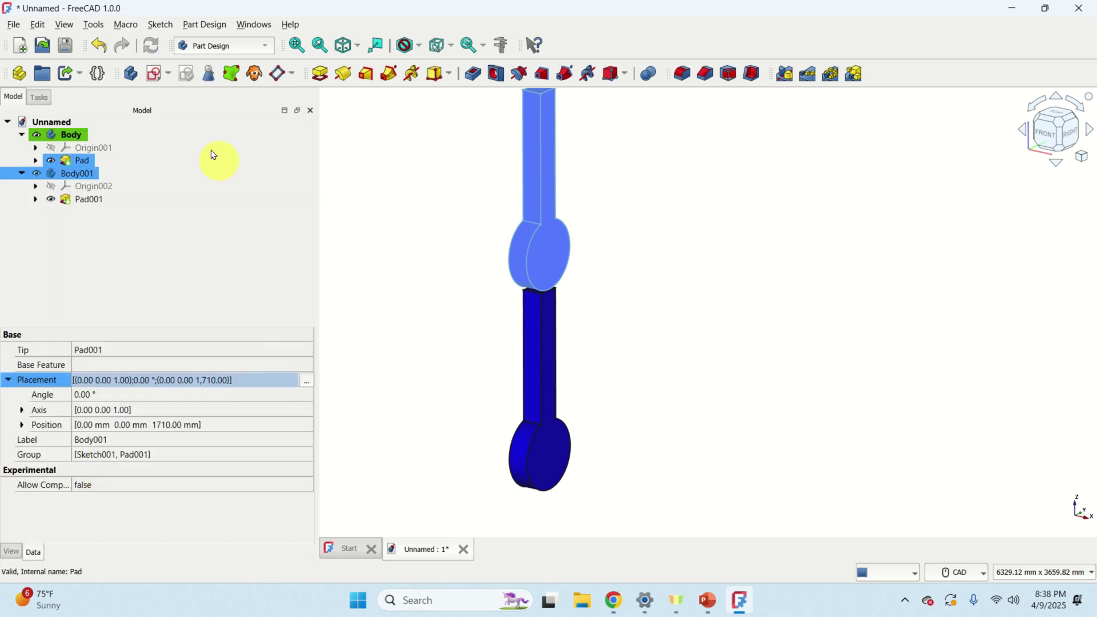
{"action": "right_click", "coordinate": [84, 176]}
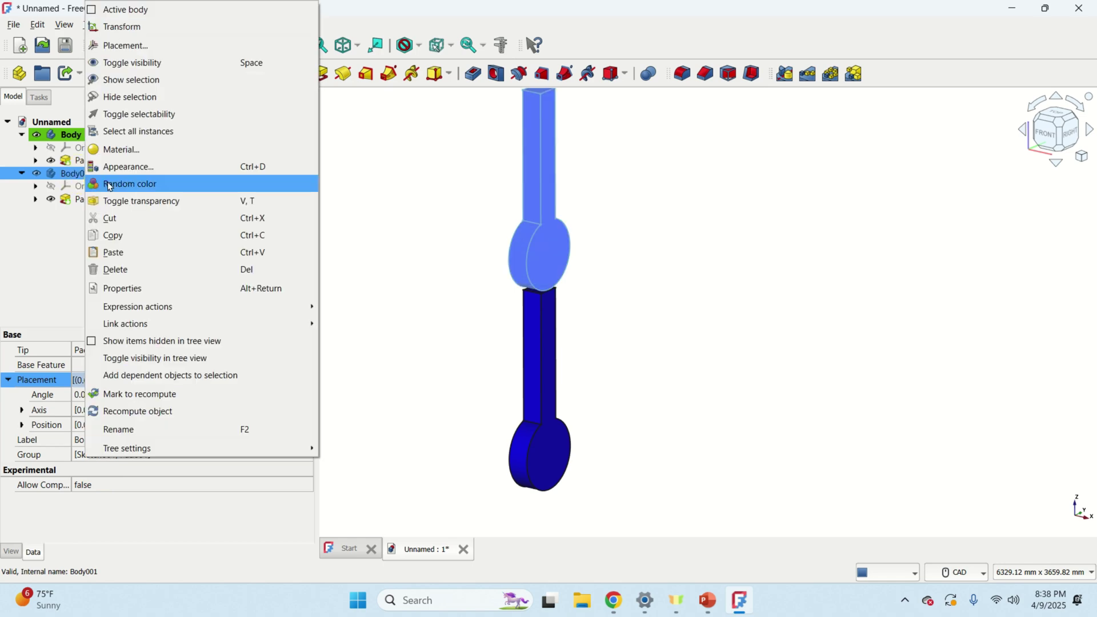
{"action": "left_click", "coordinate": [131, 168]}
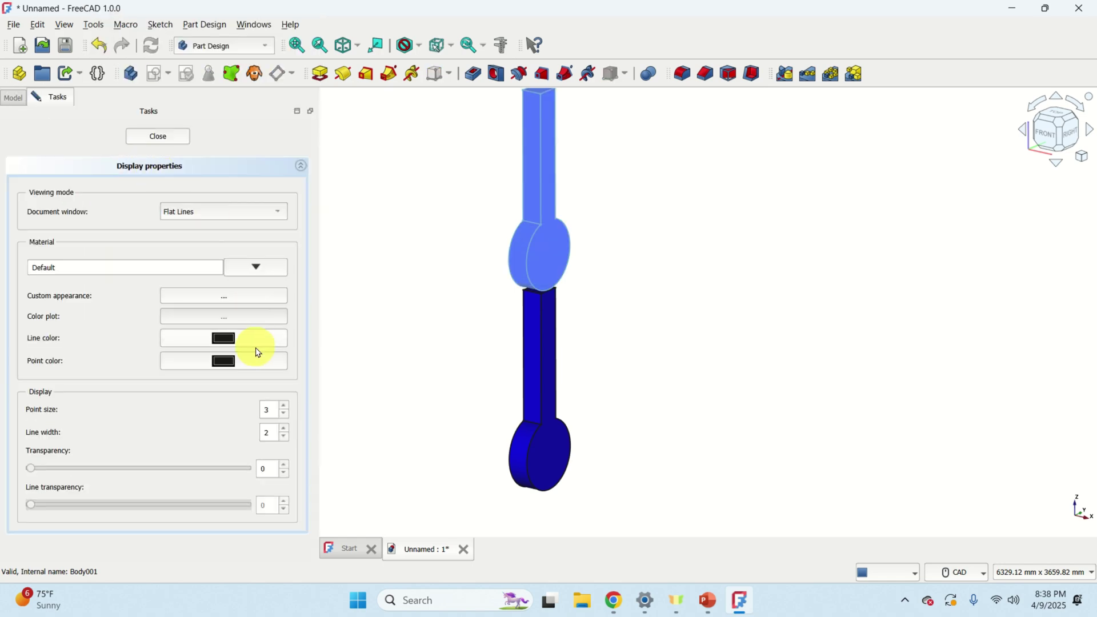
{"action": "left_click", "coordinate": [240, 300]}
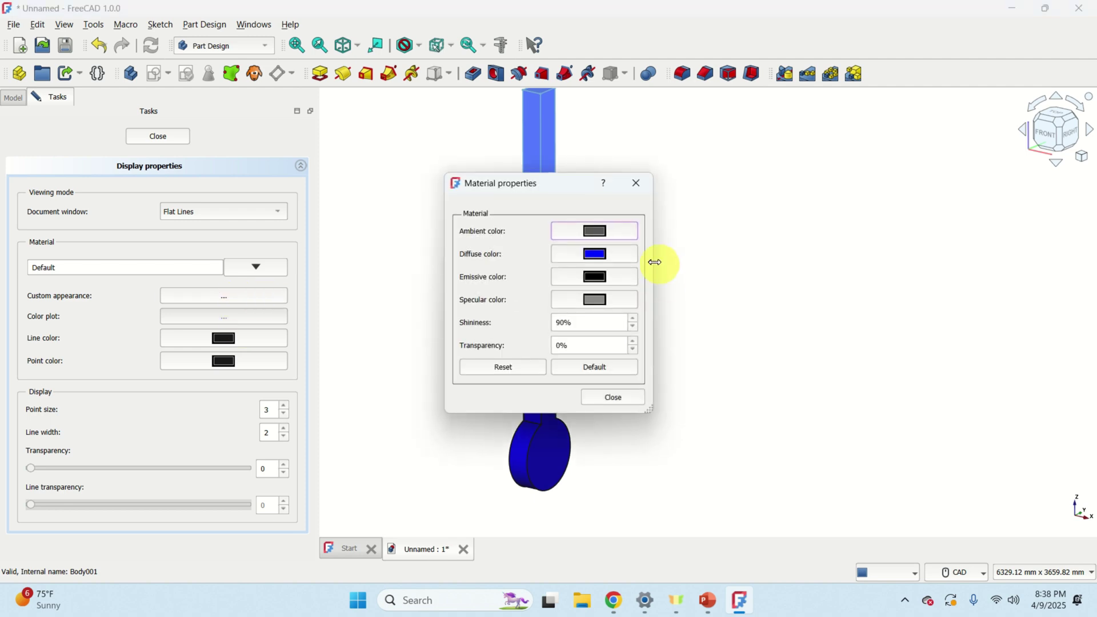
{"action": "left_click", "coordinate": [605, 262]}
{"action": "left_click", "coordinate": [521, 227]}
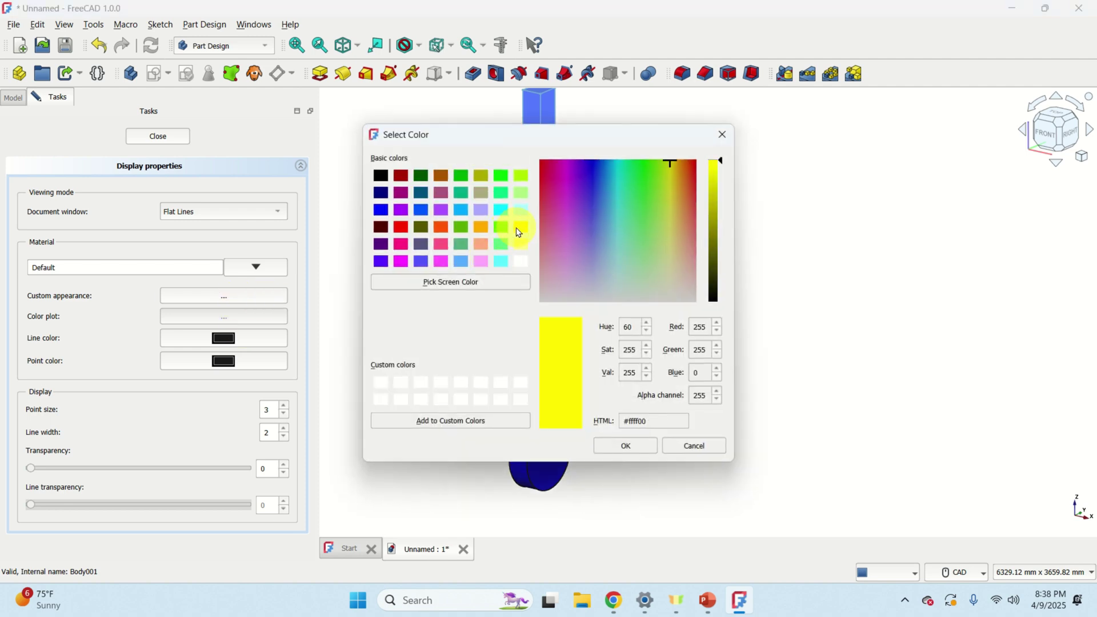
{"action": "left_click", "coordinate": [643, 451]}
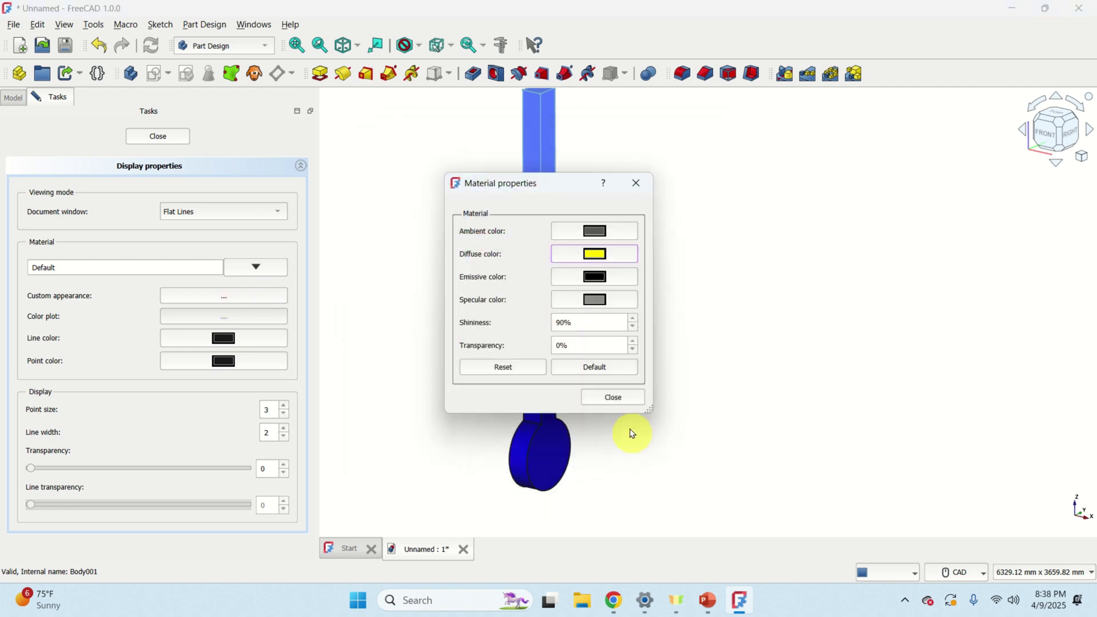
{"action": "left_click", "coordinate": [616, 397]}
{"action": "middle_click_drag", "start_coordinate": [644, 237], "coordinate": [624, 274]}
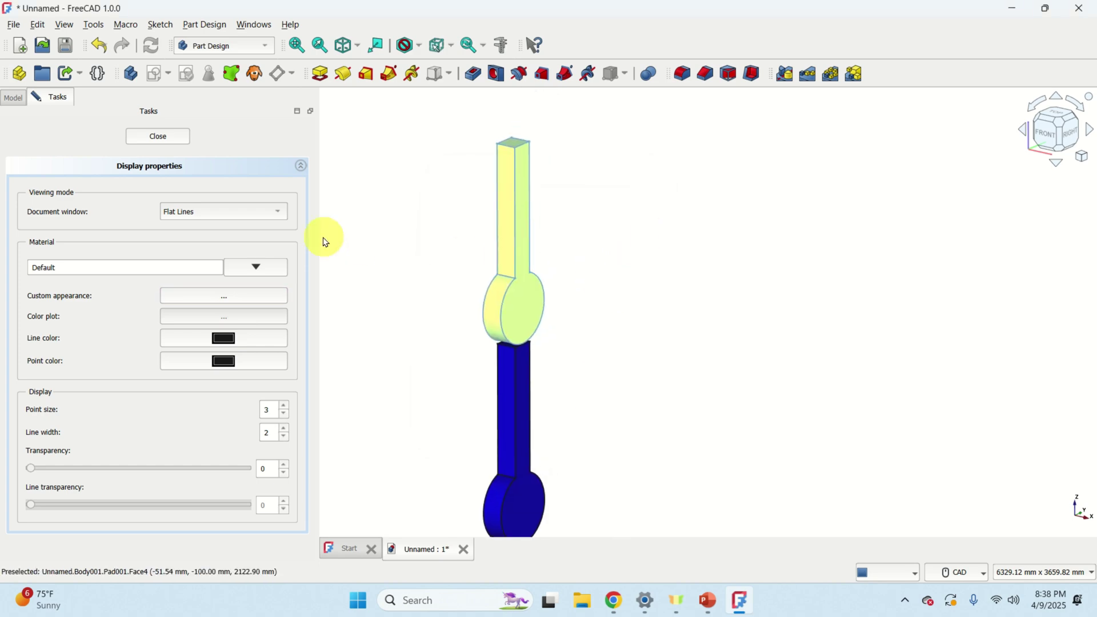
{"action": "left_click", "coordinate": [158, 137]}
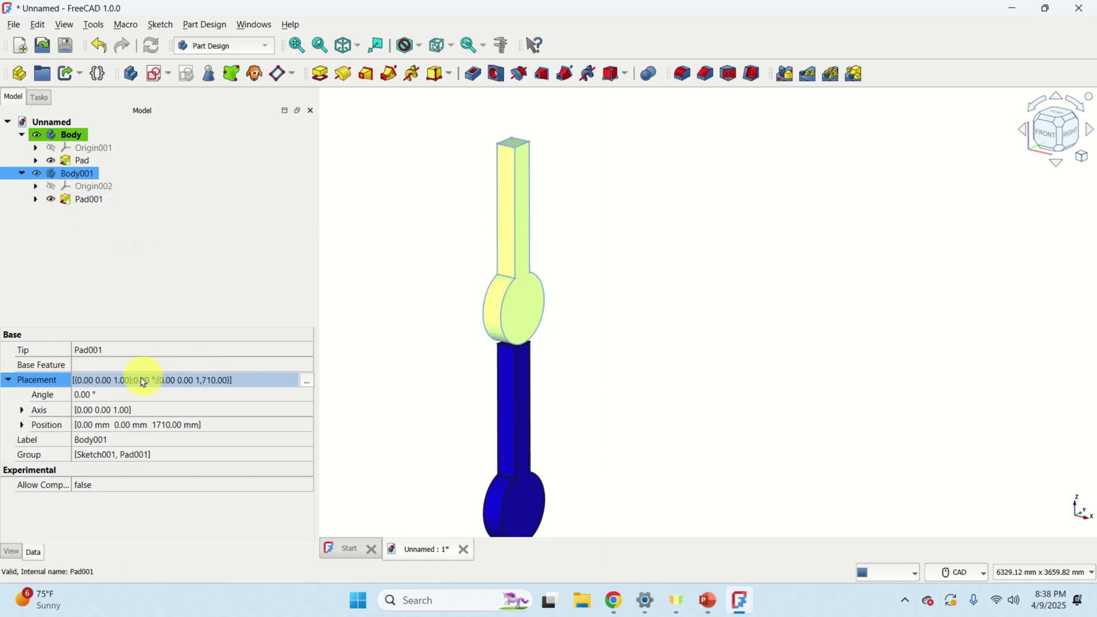
- Reopen Body001's placement, keep axis-and-angle mode, and scroll the Angle from 21° to 4°
{"action": "left_click", "coordinate": [309, 382]}
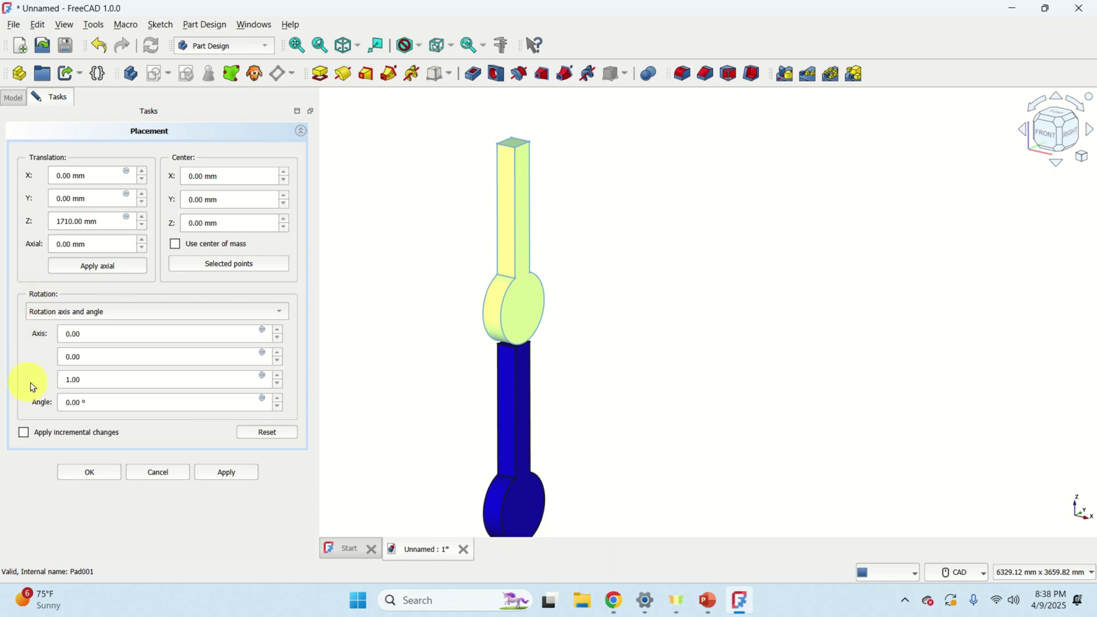
{"action": "left_click", "coordinate": [83, 313]}
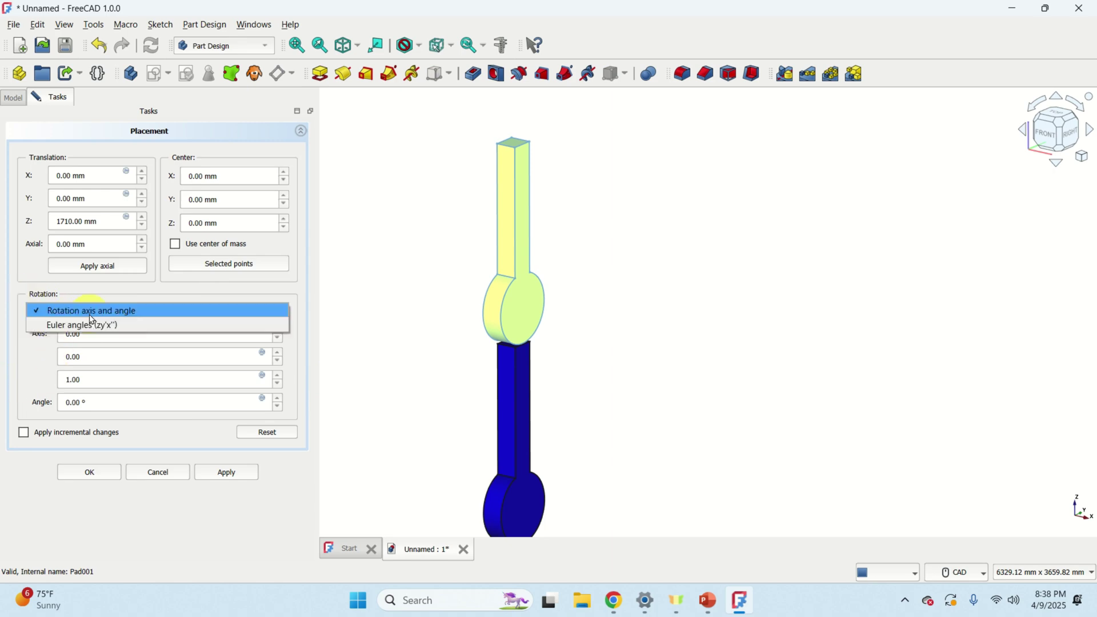
{"action": "left_click", "coordinate": [143, 312]}
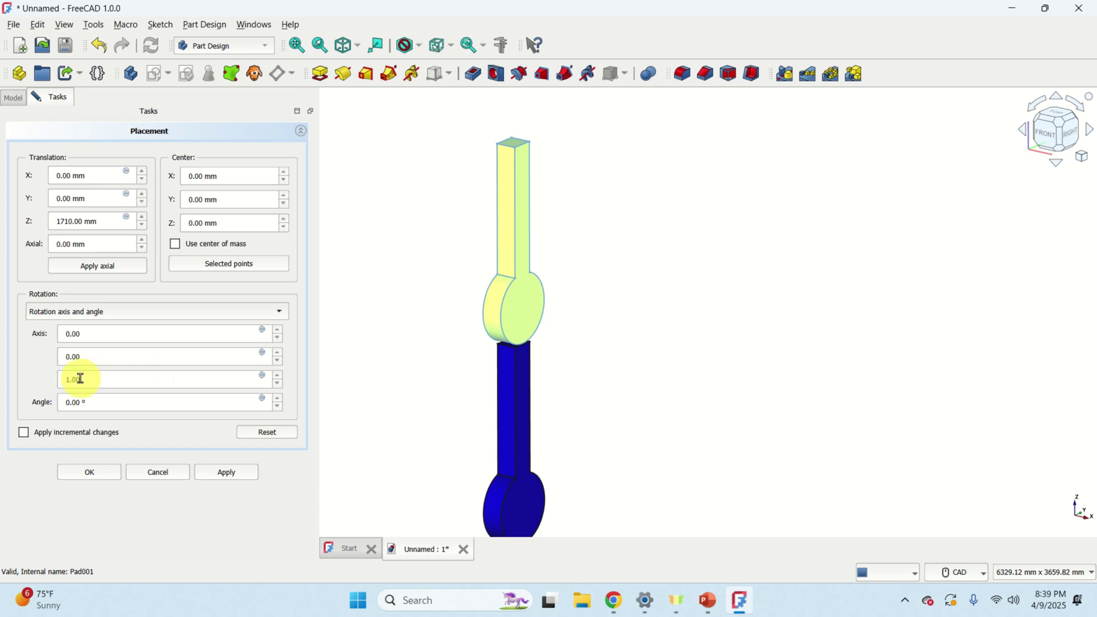
{"action": "scroll", "coordinate": [282, 404], "scroll_direction": "up", "scroll_amount": 11}
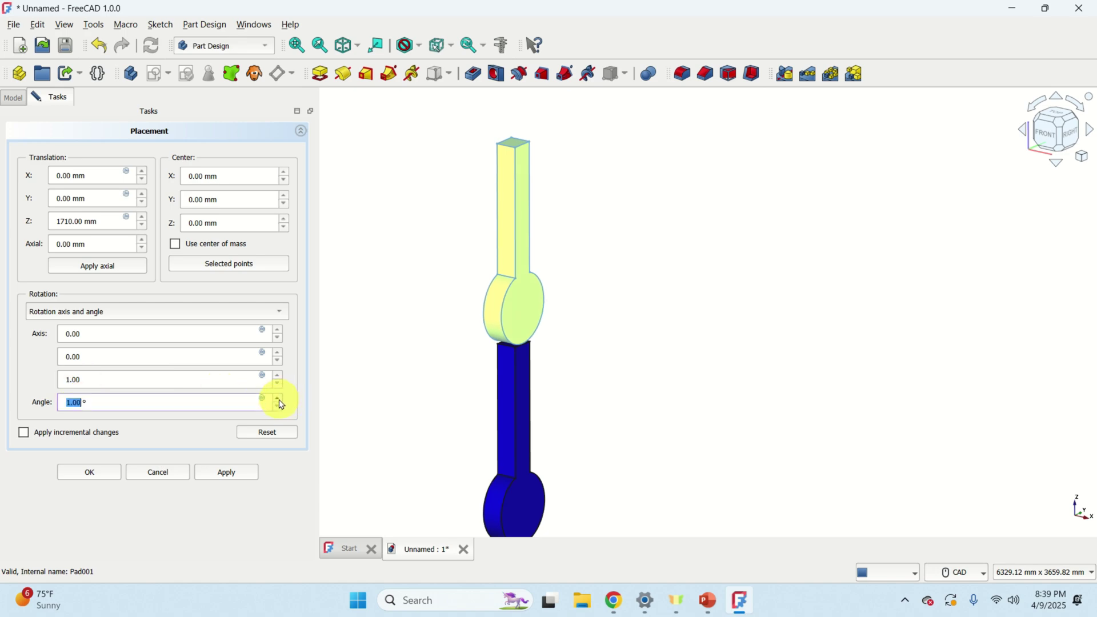
{"action": "scroll", "coordinate": [282, 405], "scroll_direction": "up", "scroll_amount": 9}
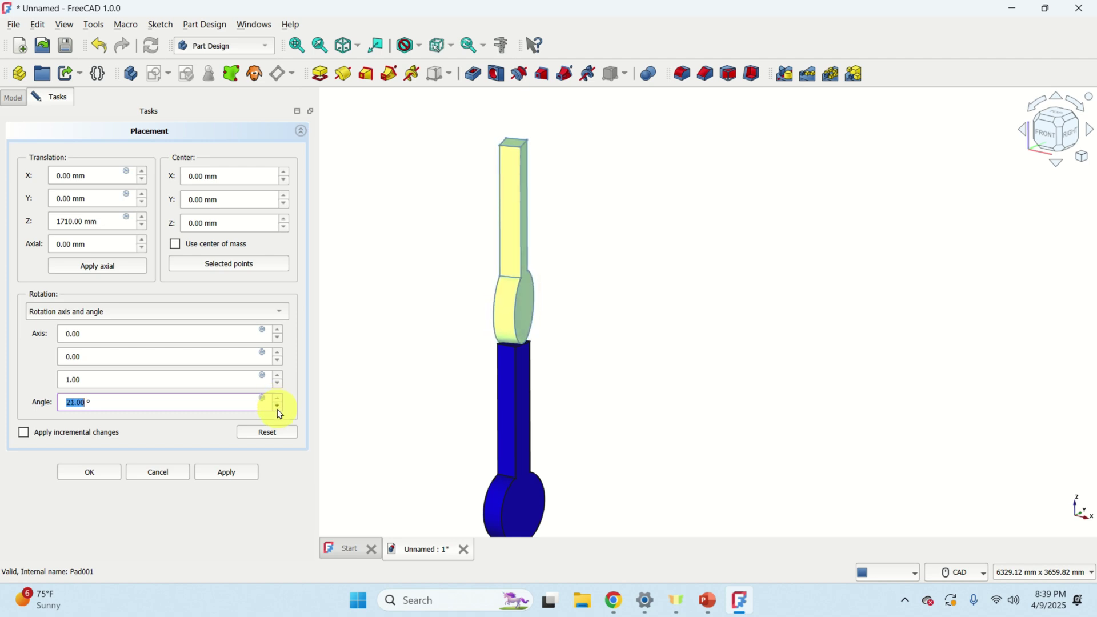
{"action": "scroll", "coordinate": [280, 410], "scroll_direction": "down", "scroll_amount": 9}
{"action": "scroll", "coordinate": [463, 409], "scroll_direction": "up", "scroll_amount": 3}
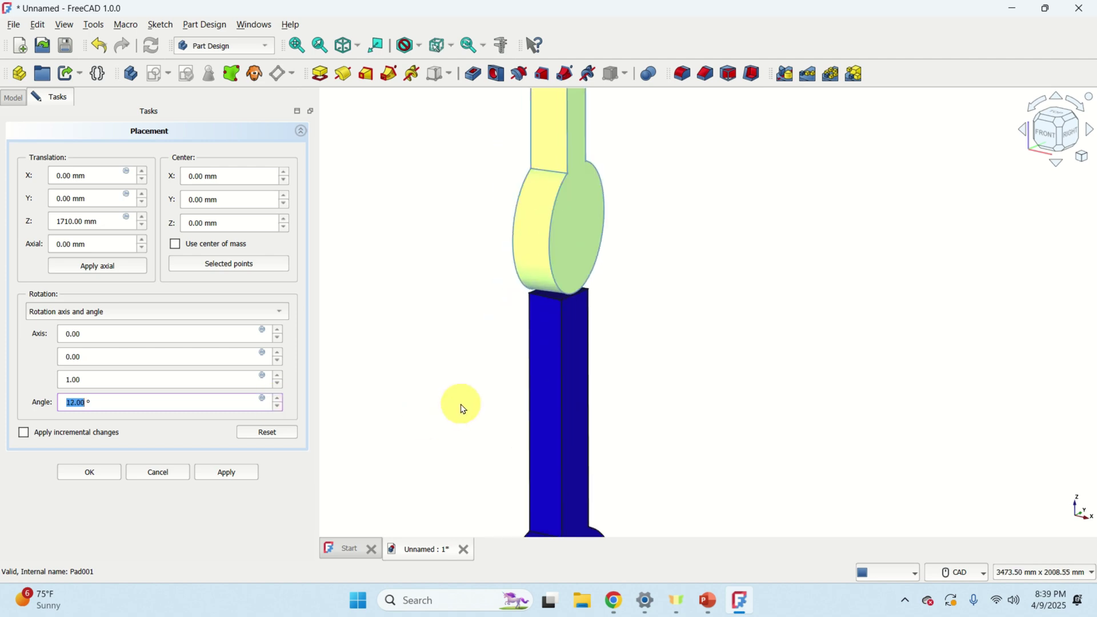
{"action": "left_click", "coordinate": [448, 385]}
{"action": "key", "text": "Up"}
{"action": "key", "text": "Up"}
{"action": "key", "text": "Up"}
{"action": "key", "text": "Up"}
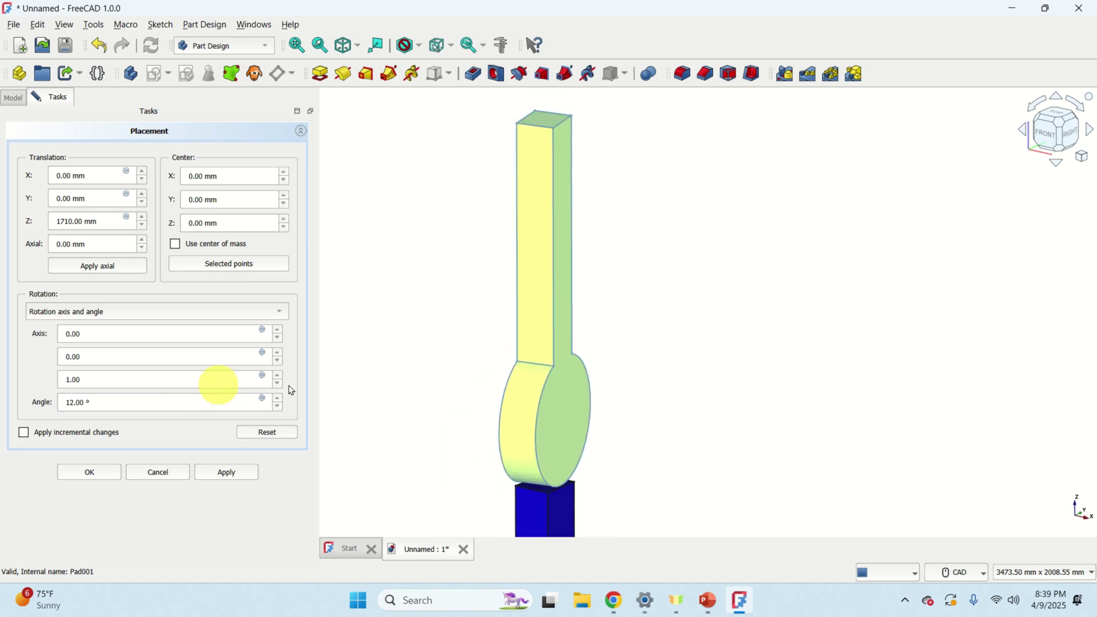
{"action": "scroll", "coordinate": [281, 409], "scroll_direction": "down", "scroll_amount": 2}
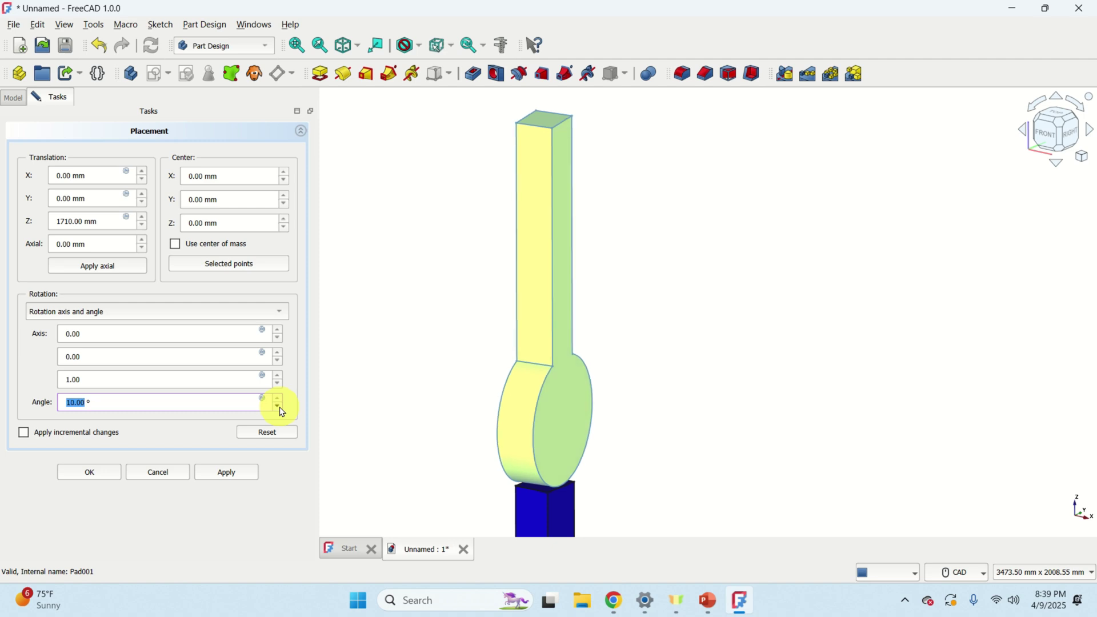
{"action": "scroll", "coordinate": [280, 411], "scroll_direction": "down", "scroll_amount": 6}
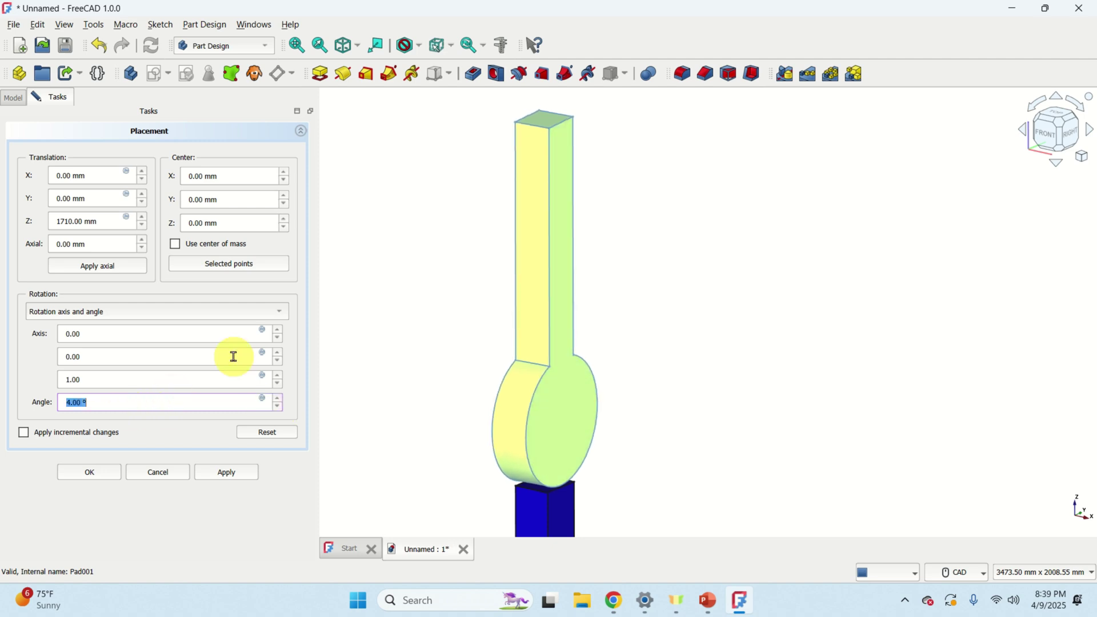
- Set the angle to 0 and change the rotation axis to (0, 1, 0)
{"action": "type", "text": "0"}
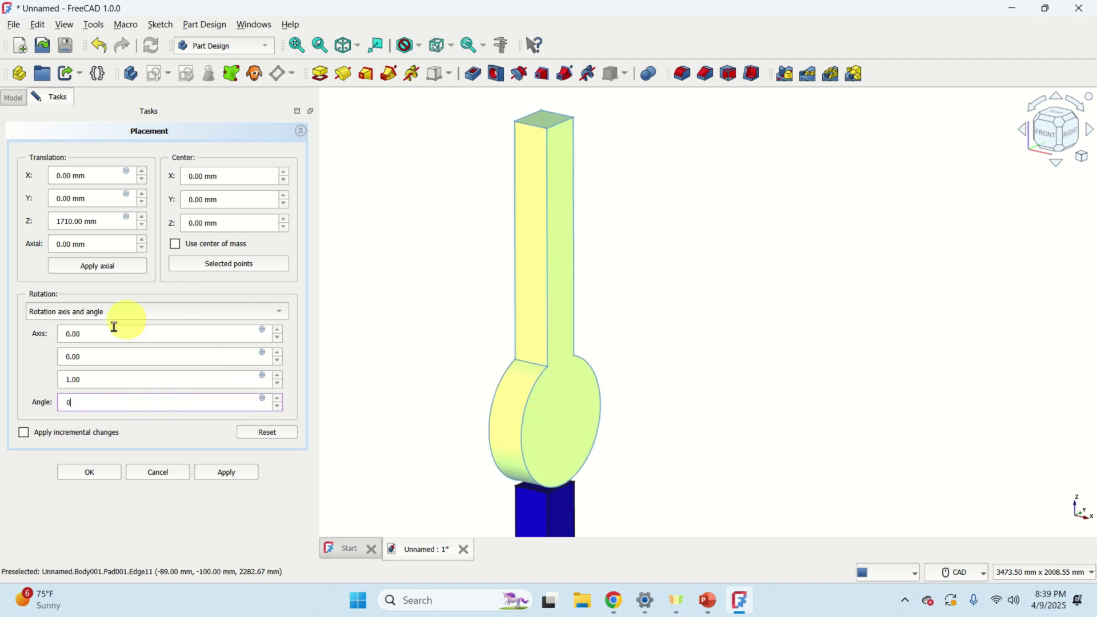
{"action": "left_click", "coordinate": [94, 372]}
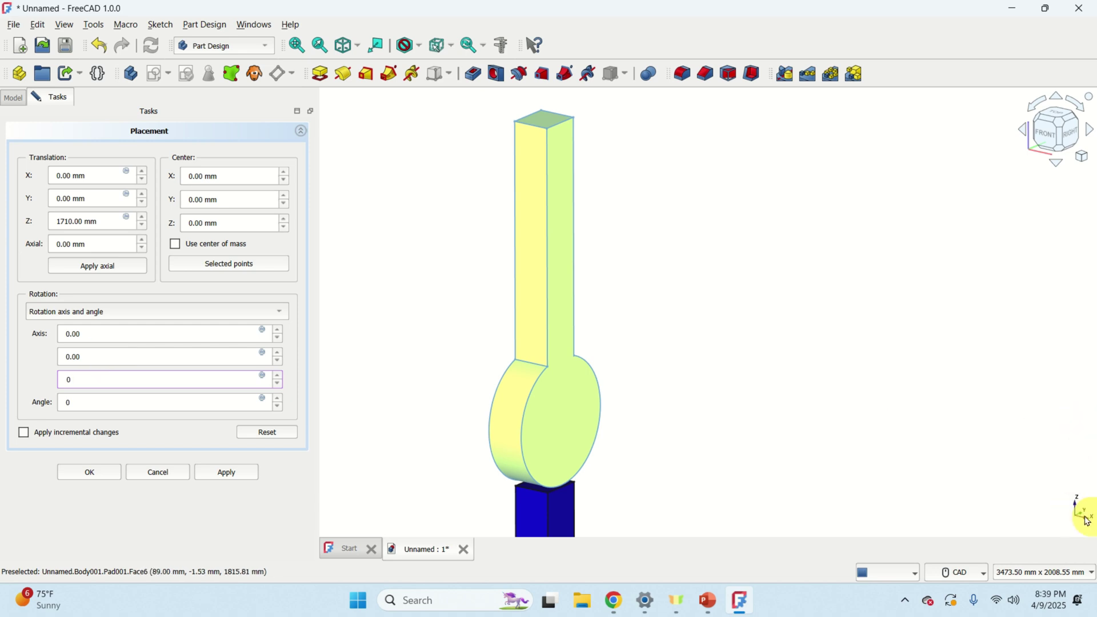
{"action": "left_click", "coordinate": [578, 385]}
{"action": "left_click", "coordinate": [131, 372]}
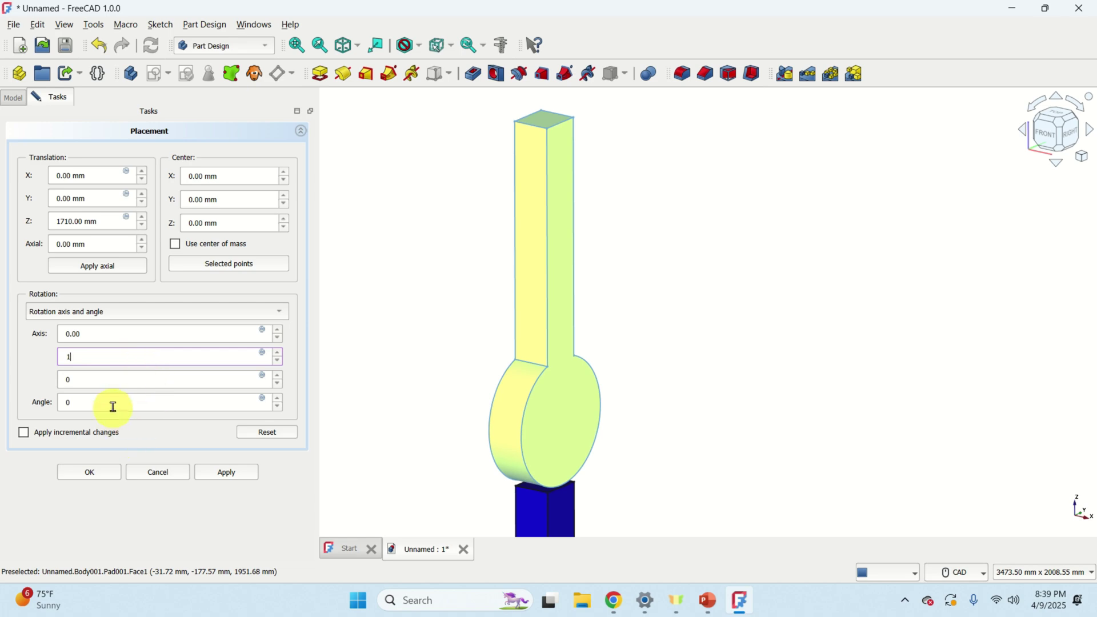
- Step the angle up to test a tilt about Y, then back down to 0°
{"action": "left_click", "coordinate": [278, 399]}
{"action": "left_click", "coordinate": [278, 399]}
{"action": "left_click", "coordinate": [279, 399]}
{"action": "left_click", "coordinate": [279, 400]}
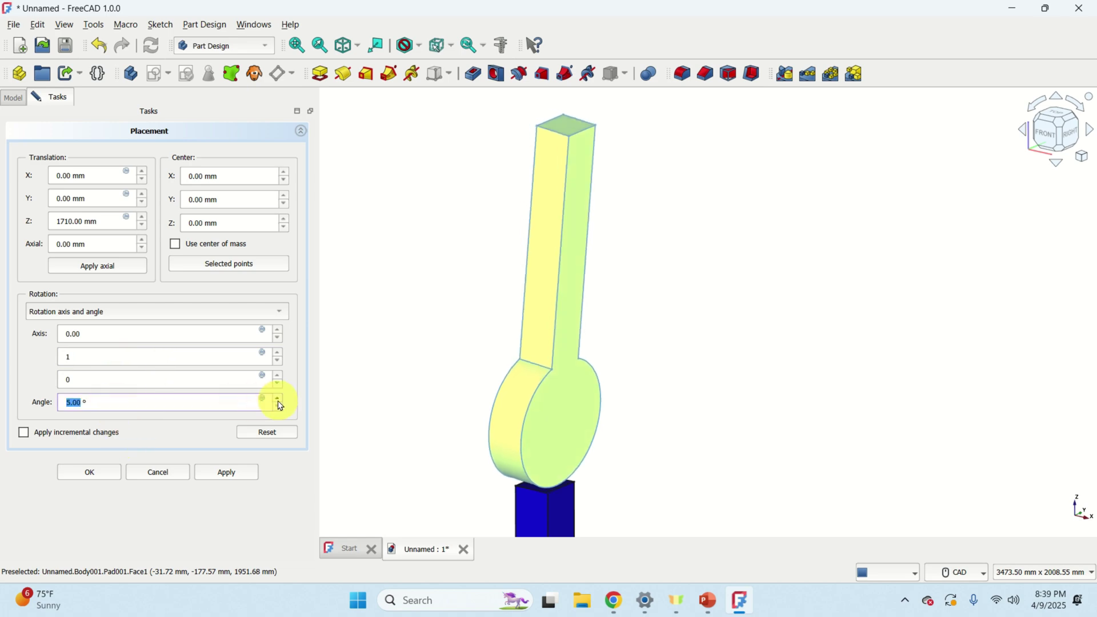
{"action": "left_click", "coordinate": [278, 400]}
{"action": "left_click", "coordinate": [278, 399]}
{"action": "left_click", "coordinate": [278, 400]}
{"action": "left_click", "coordinate": [279, 399]}
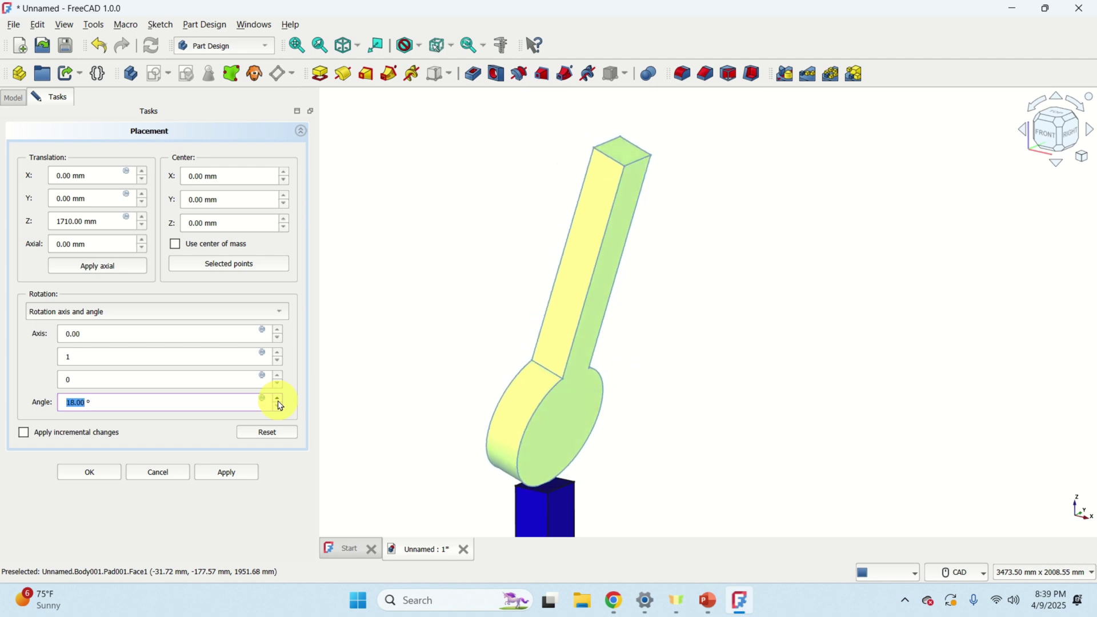
{"action": "left_click", "coordinate": [279, 400]}
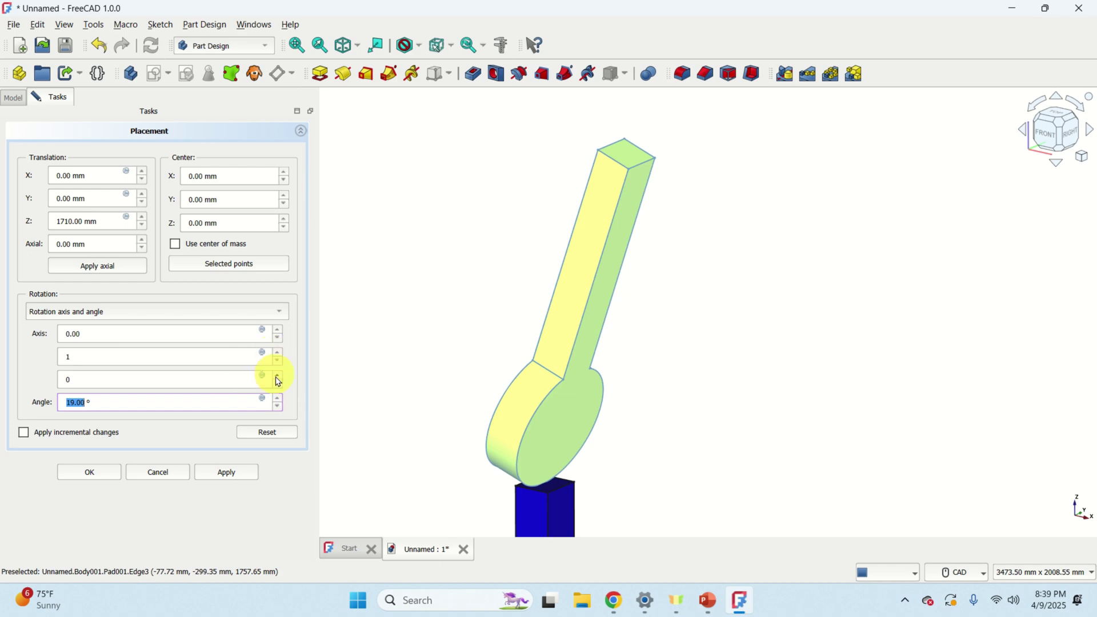
{"action": "left_click", "coordinate": [279, 400]}
{"action": "left_click", "coordinate": [279, 409]}
{"action": "left_click", "coordinate": [279, 410]}
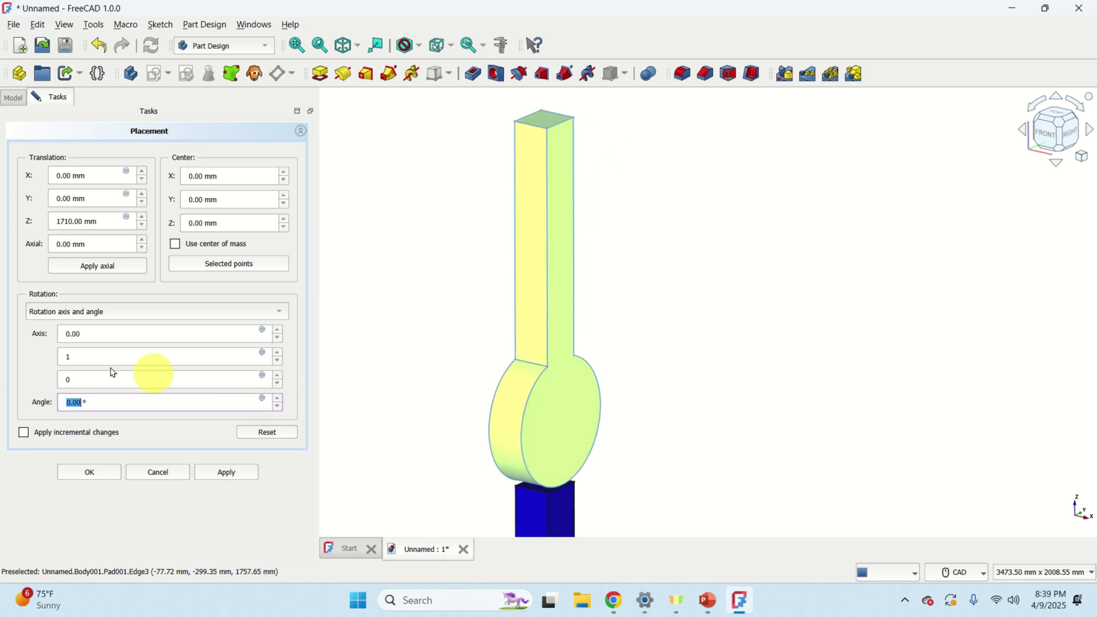
- Change the rotation axis to (1, 0, 0) and scroll the Angle to −30°
{"action": "left_click", "coordinate": [93, 355]}
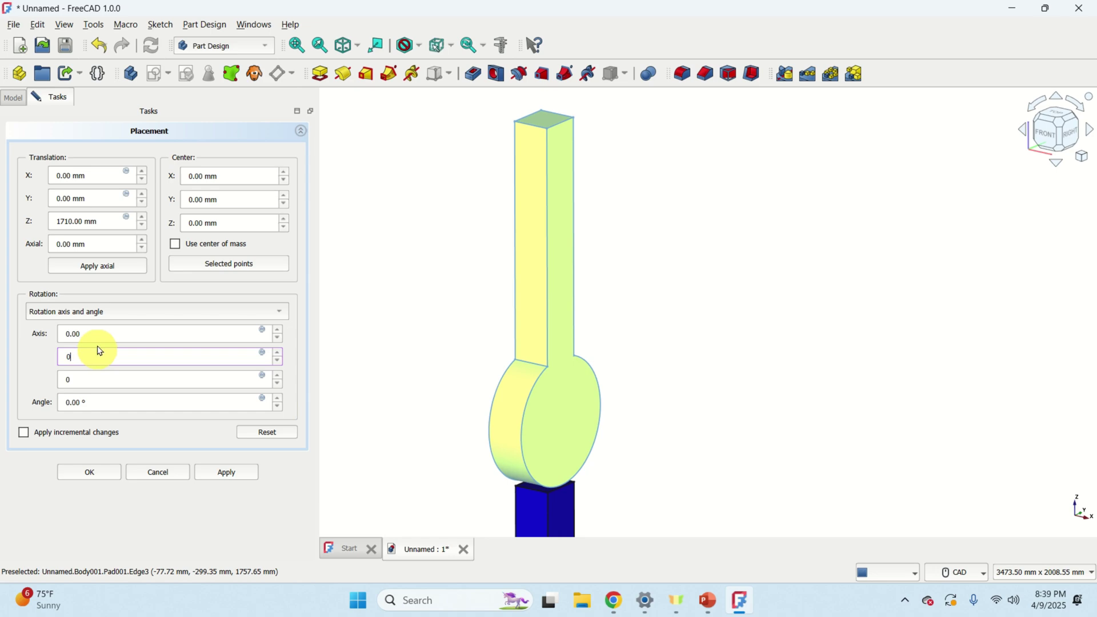
{"action": "left_click", "coordinate": [112, 329]}
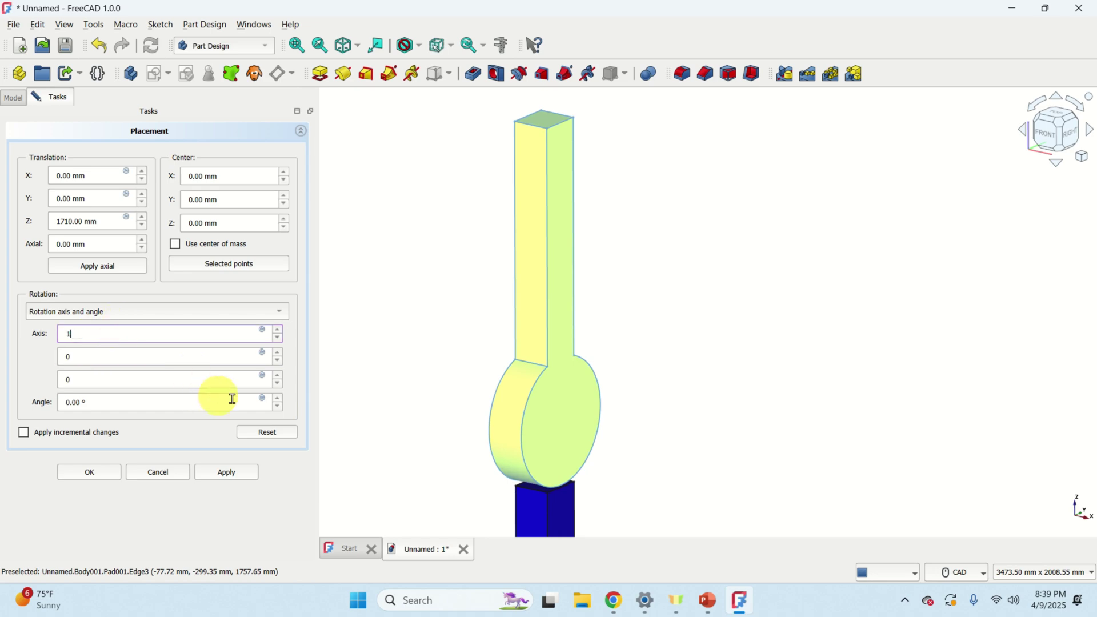
{"action": "scroll", "coordinate": [283, 407], "scroll_direction": "up", "scroll_amount": 9}
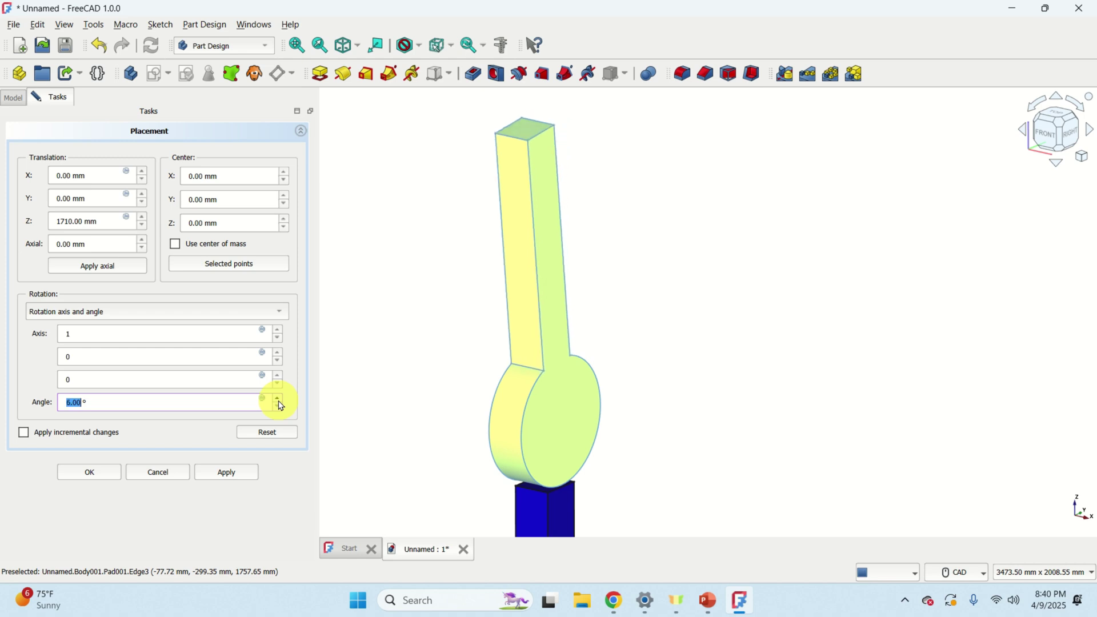
{"action": "scroll", "coordinate": [281, 407], "scroll_direction": "down", "scroll_amount": 6}
{"action": "scroll", "coordinate": [280, 413], "scroll_direction": "down", "scroll_amount": 13}
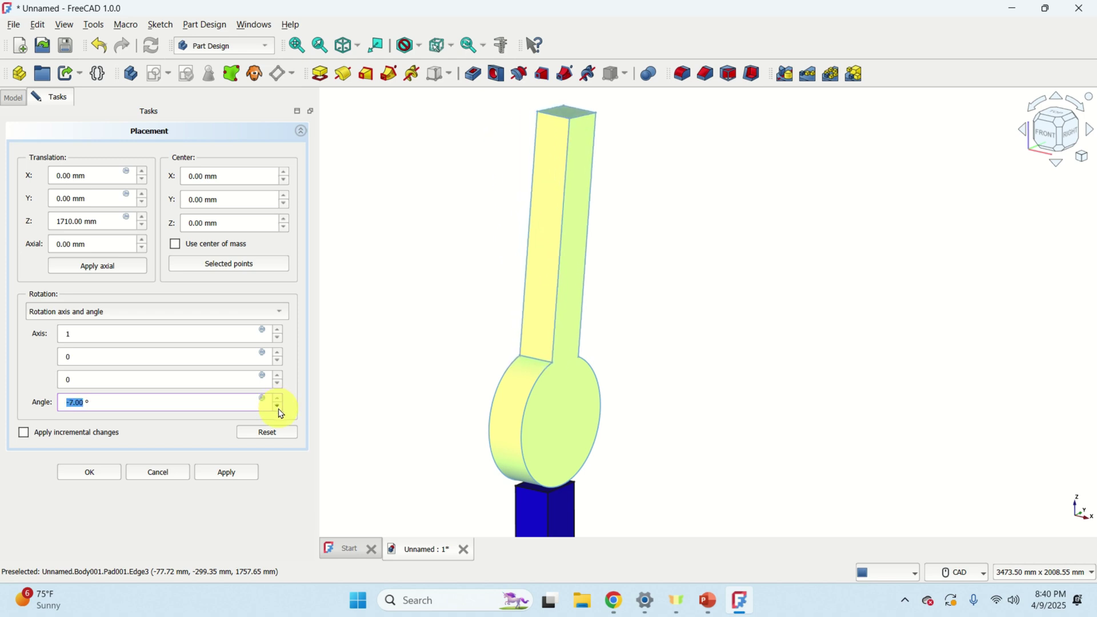
{"action": "scroll", "coordinate": [281, 413], "scroll_direction": "down", "scroll_amount": 13}
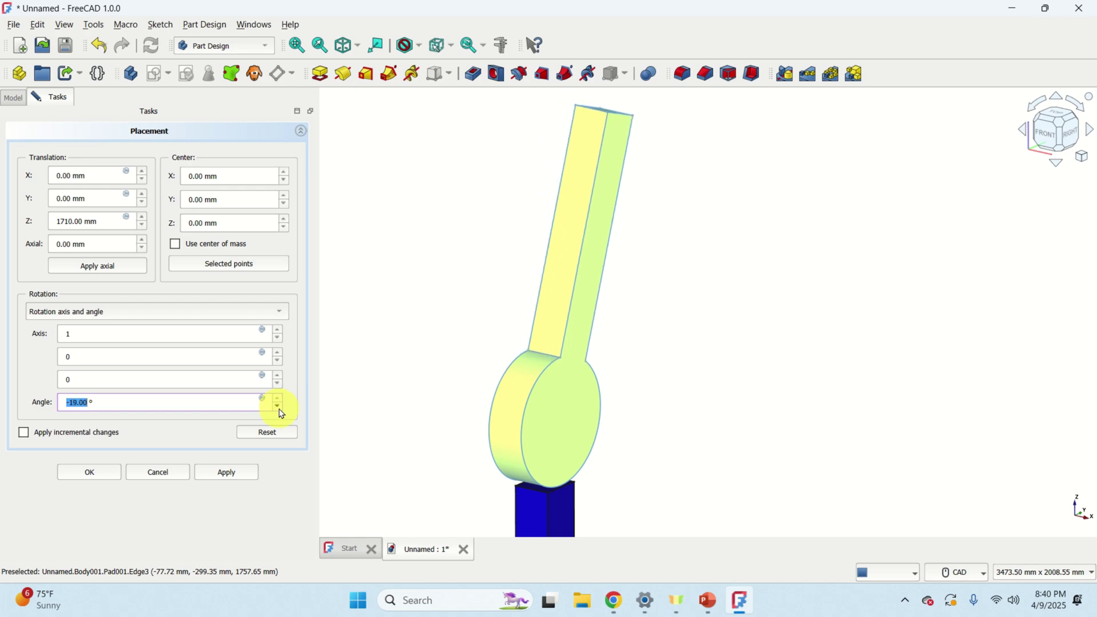
{"action": "scroll", "coordinate": [281, 412], "scroll_direction": "down", "scroll_amount": 7}
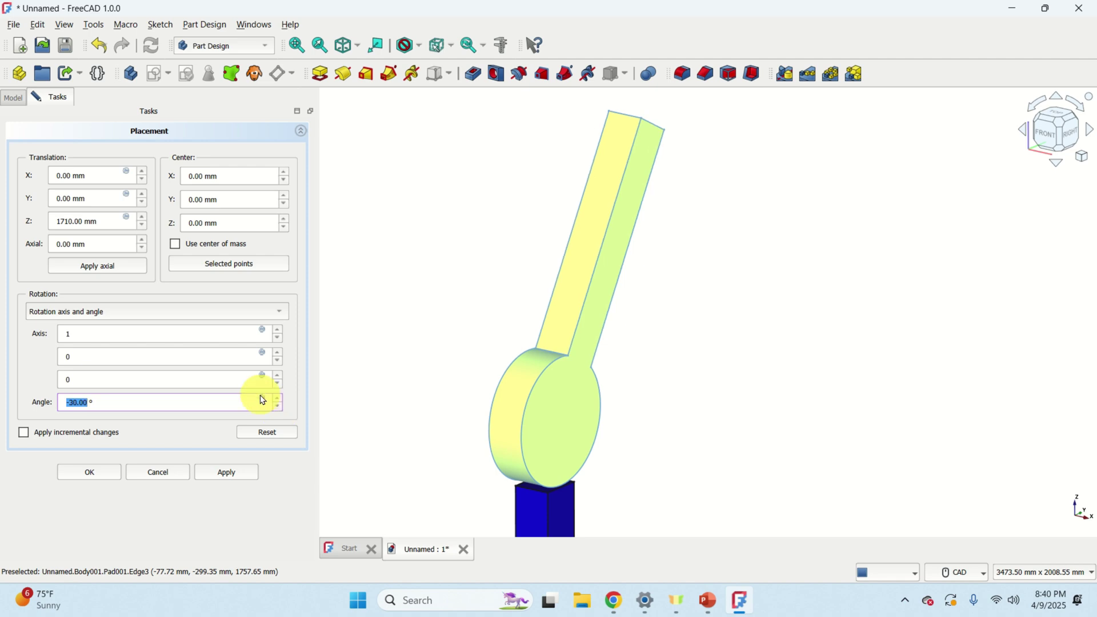
- Apply the −30° tilt, accept the placement, and frame both bodies in view
{"action": "left_click", "coordinate": [249, 483]}
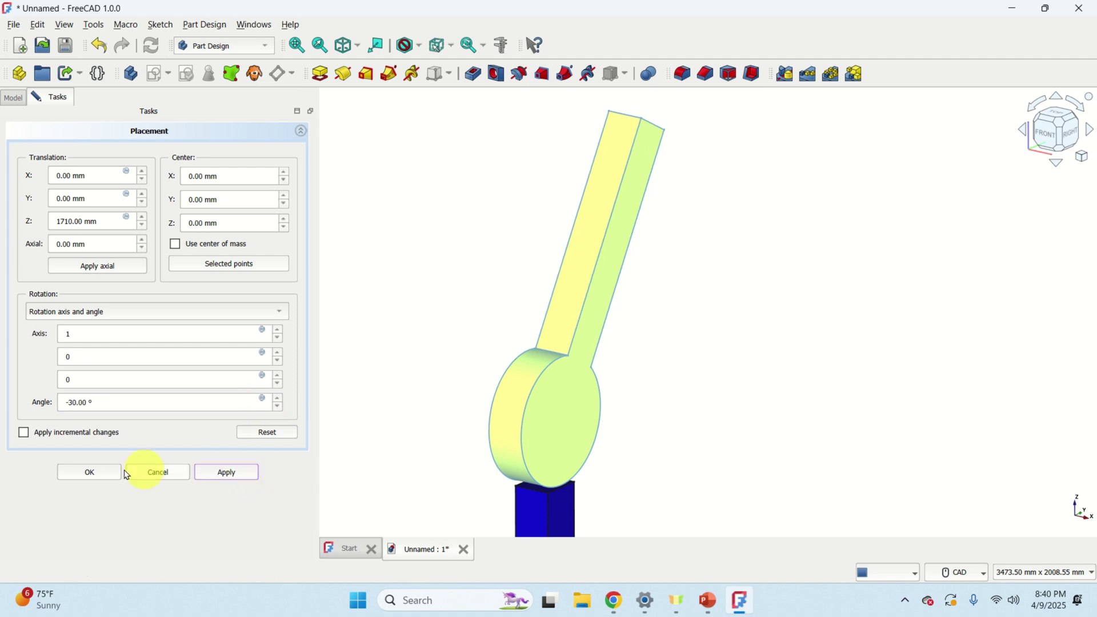
{"action": "left_click", "coordinate": [77, 471]}
{"action": "scroll", "coordinate": [457, 289], "scroll_direction": "down", "scroll_amount": 4}
{"action": "middle_click_drag", "start_coordinate": [572, 279], "coordinate": [649, 220]}
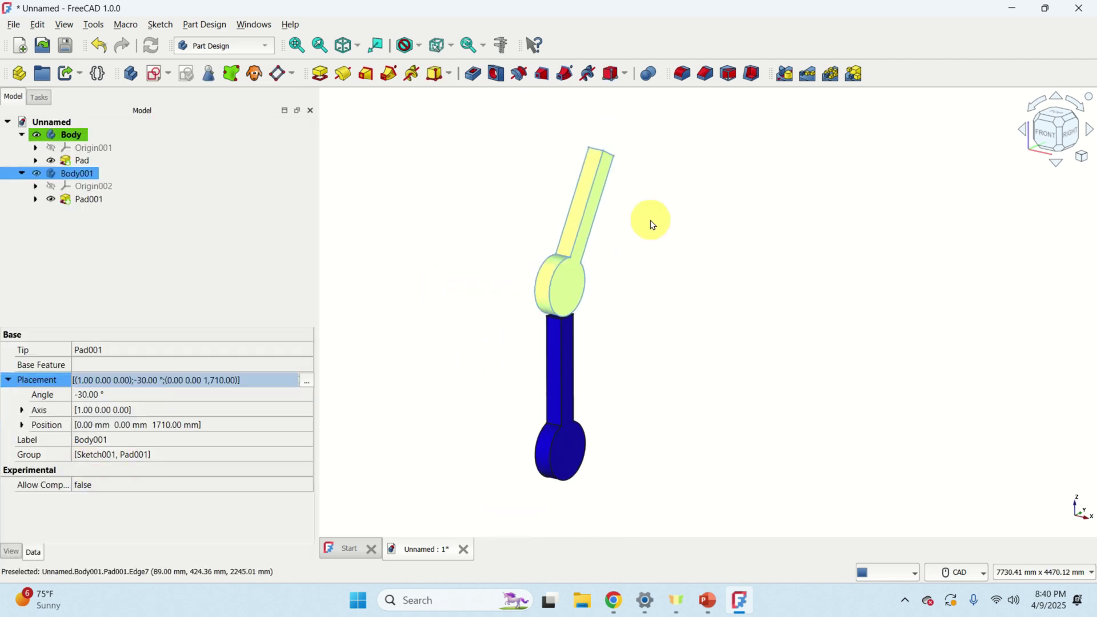
{"action": "scroll", "coordinate": [636, 256], "scroll_direction": "up", "scroll_amount": 2}
{"action": "scroll", "coordinate": [669, 229], "scroll_direction": "down", "scroll_amount": 2}
{"action": "scroll", "coordinate": [666, 234], "scroll_direction": "up", "scroll_amount": 1}
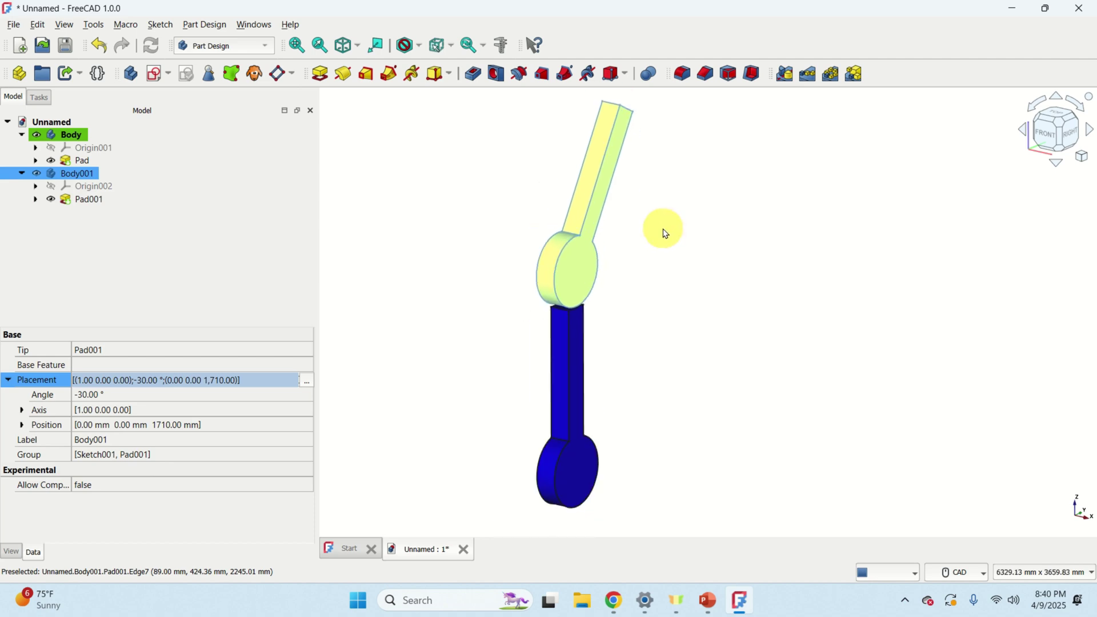